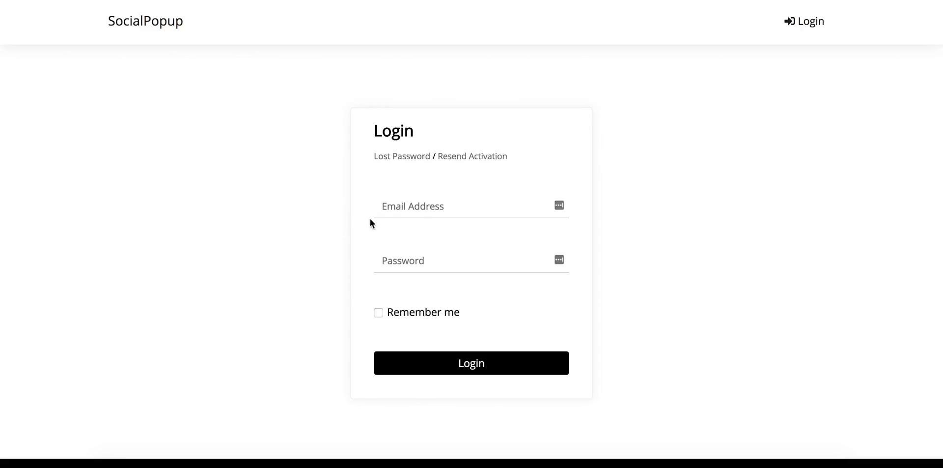
- Log in to SocialPopup with the account e-mail address and password
click(423, 207)
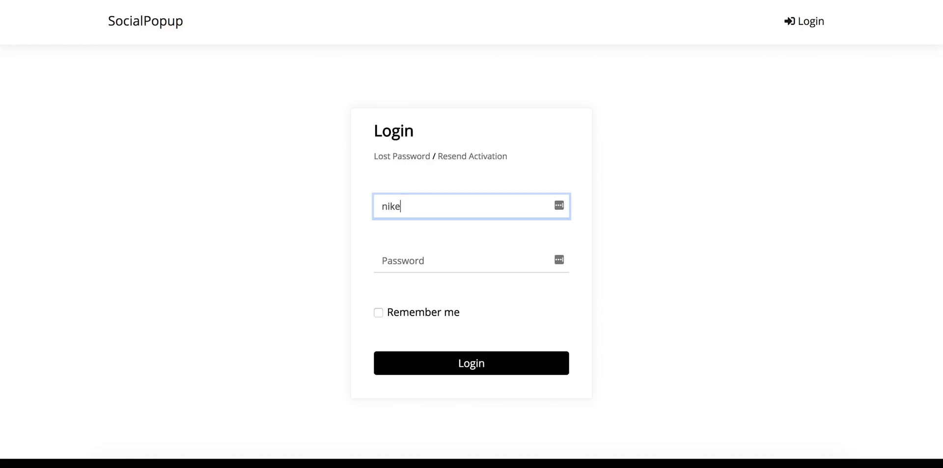
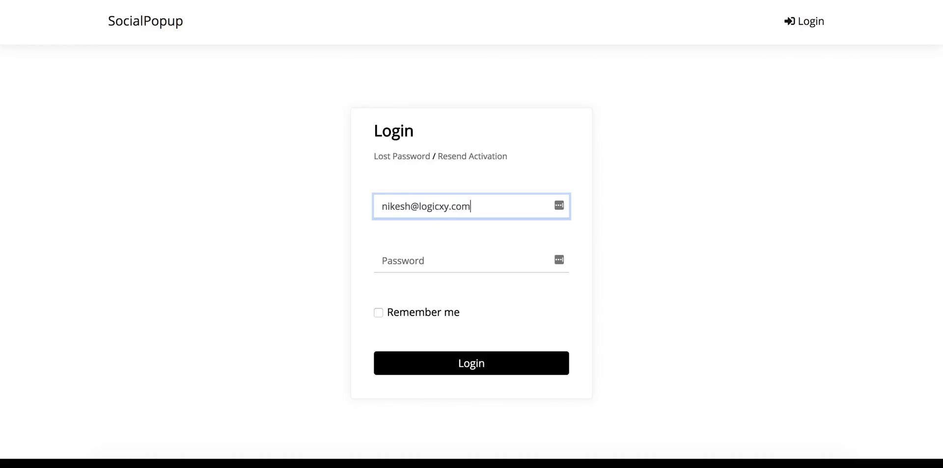
click(428, 260)
text(a)
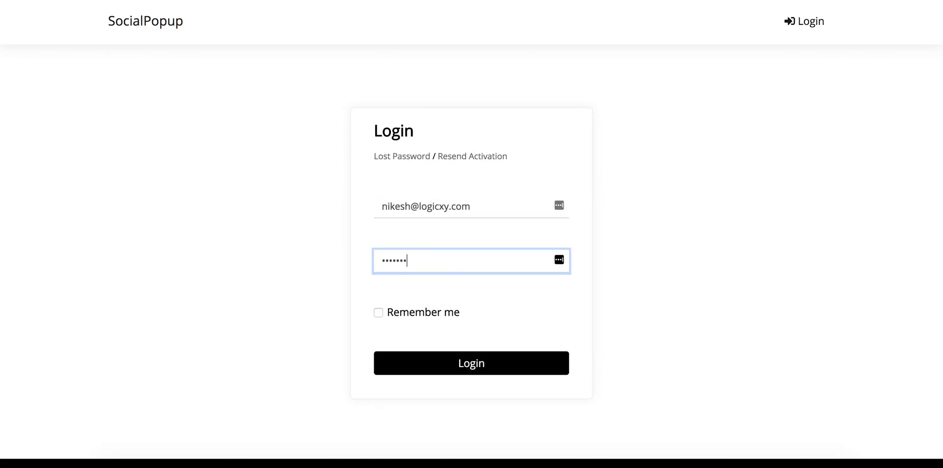
text(a)
key(Return)
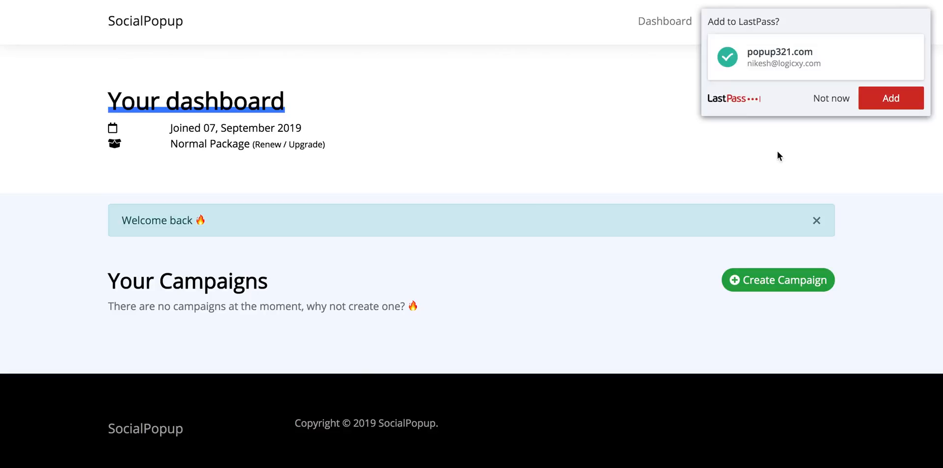
- Decline the password-save prompt, dismiss the welcome-back notice and open the account menu
click(824, 102)
click(817, 222)
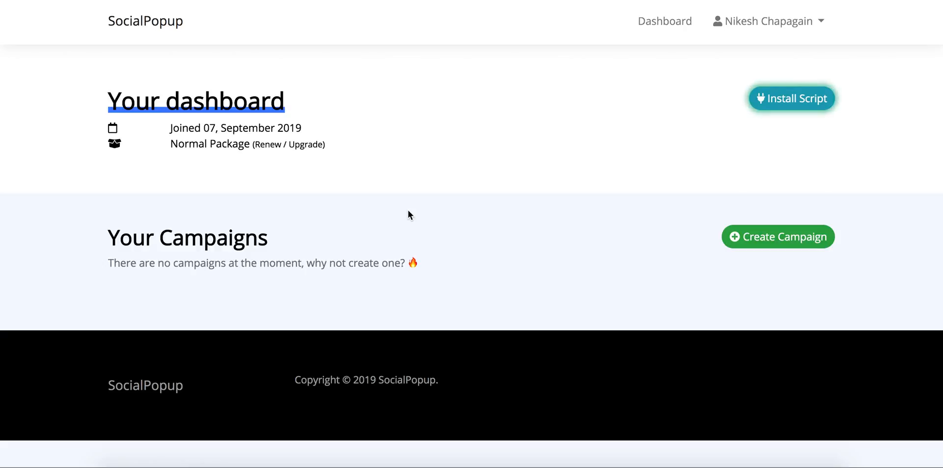
click(777, 25)
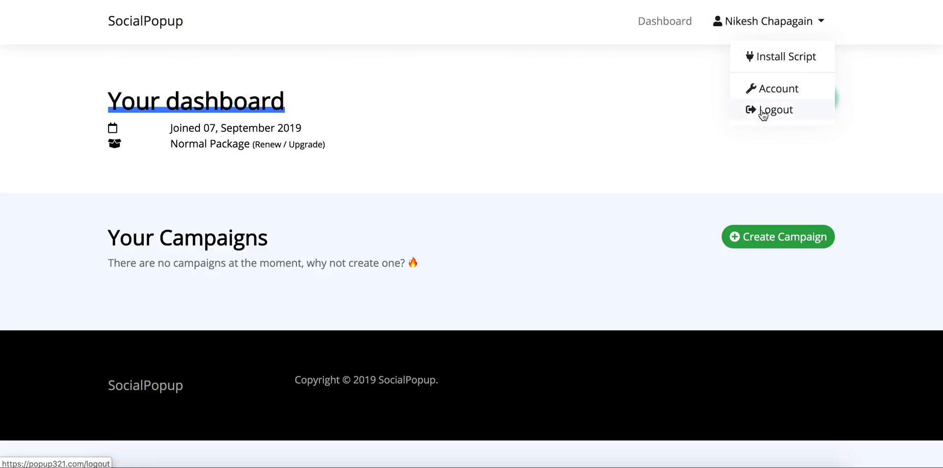
- Open the Account page and look through its settings down to Delete Account
click(767, 91)
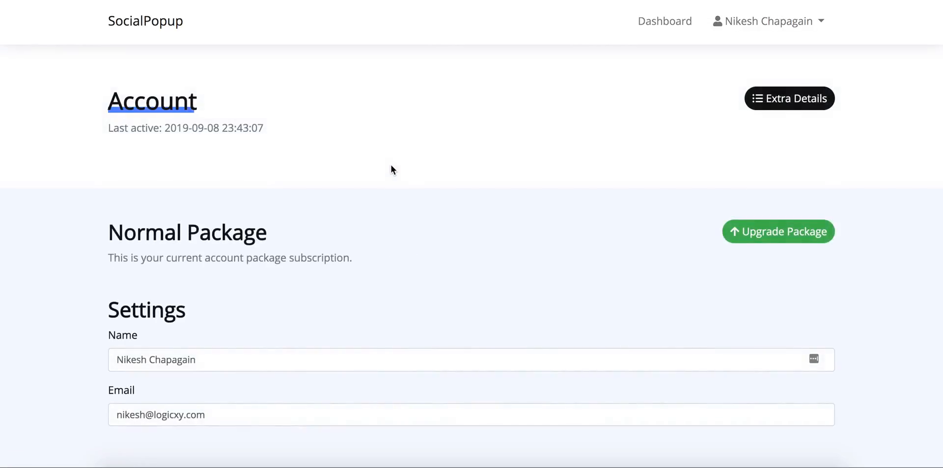
scroll(391, 169, down, 3)
scroll(267, 188, down, 3)
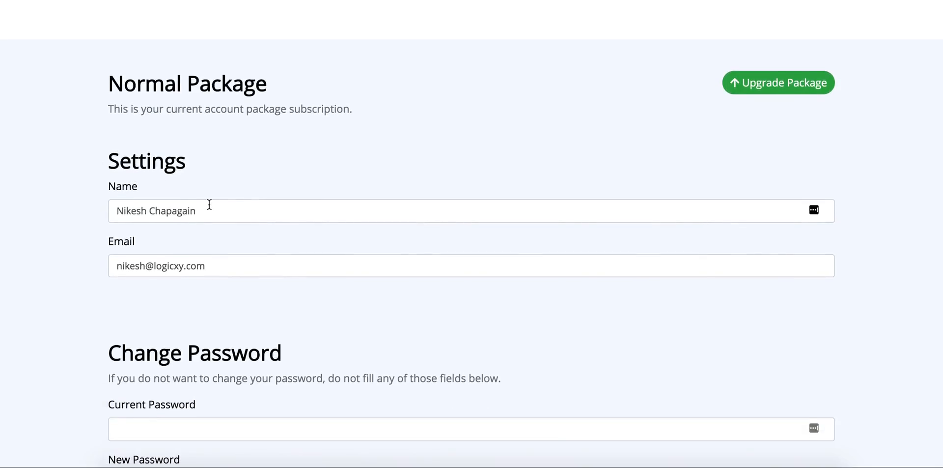
scroll(284, 322, down, 9)
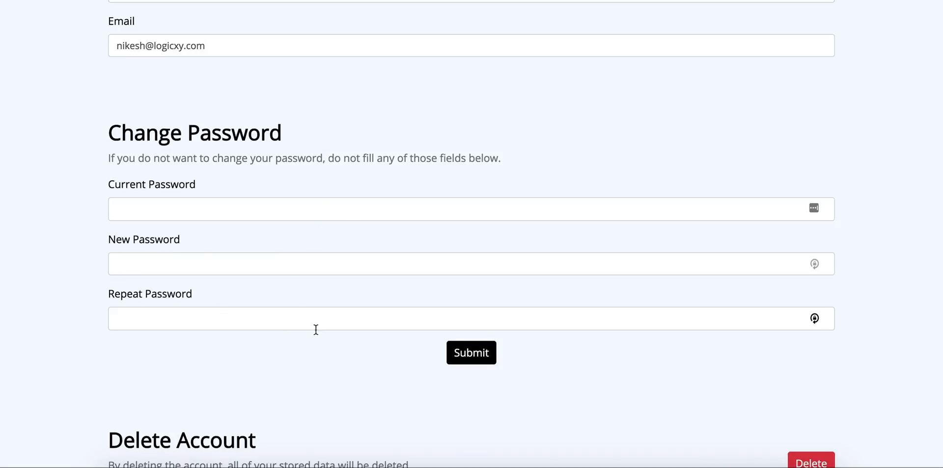
scroll(317, 329, down, 3)
scroll(316, 329, down, 3)
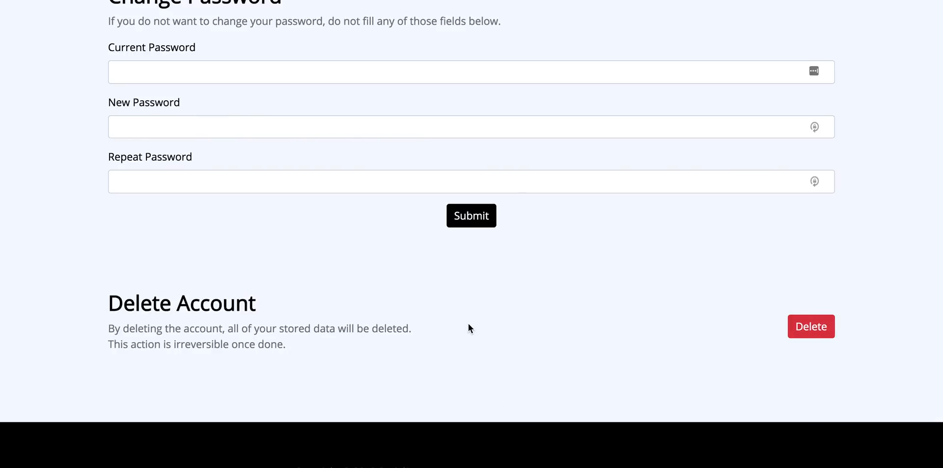
scroll(468, 324, up, 15)
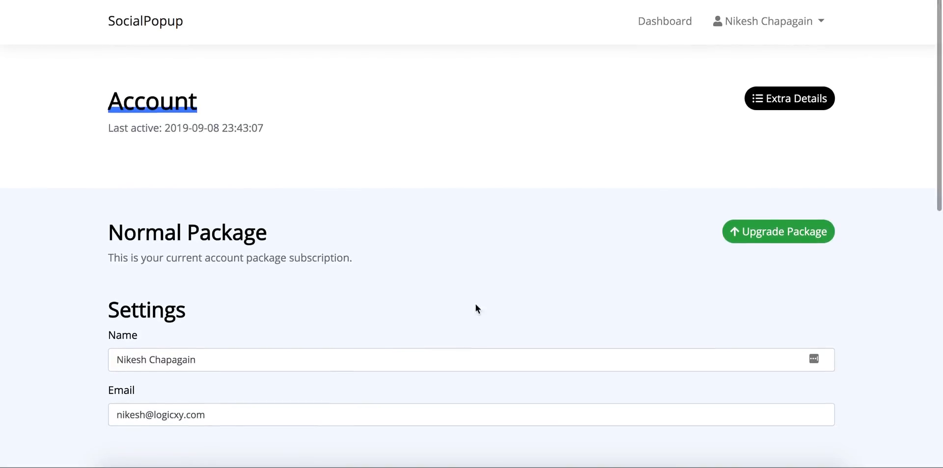
- Return from the Account page to the dashboard with the Dashboard link
click(765, 21)
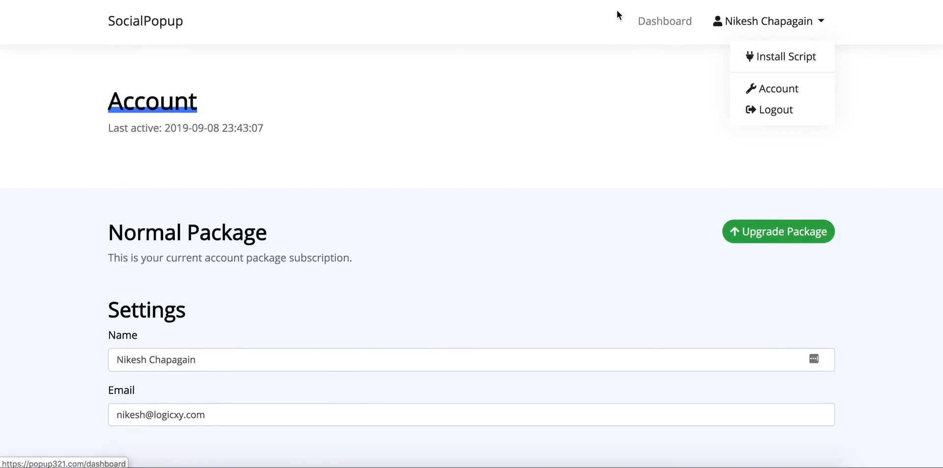
click(653, 23)
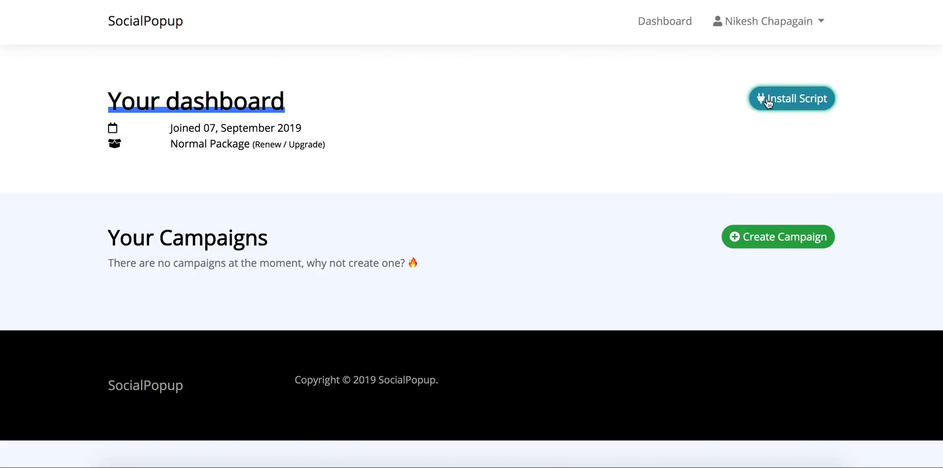
click(792, 101)
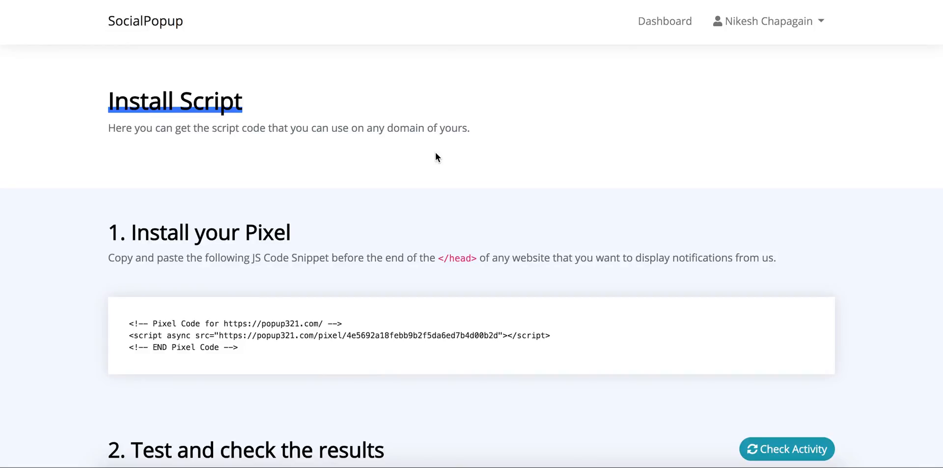
scroll(436, 157, down, 1)
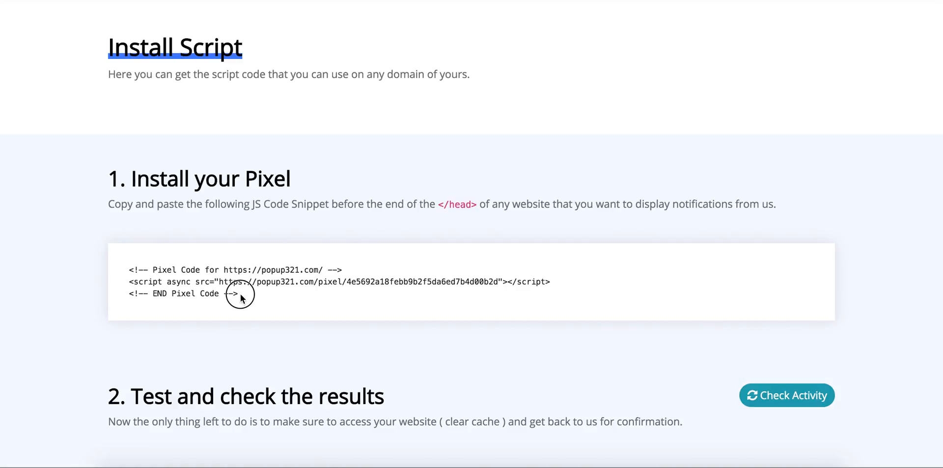
drag(241, 297, 126, 270)
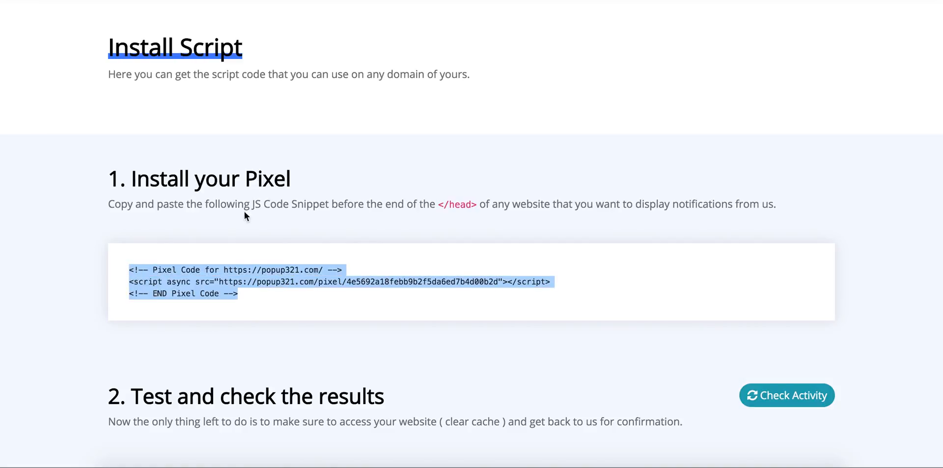
click(242, 225)
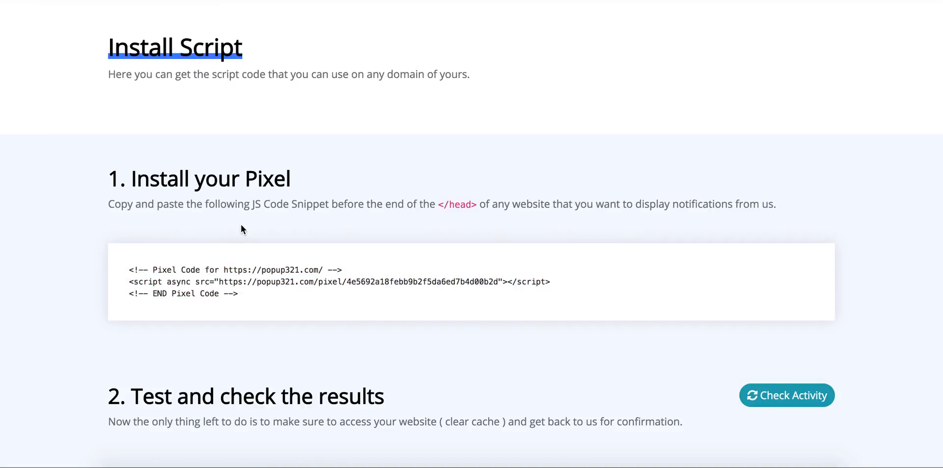
scroll(241, 224, up, 3)
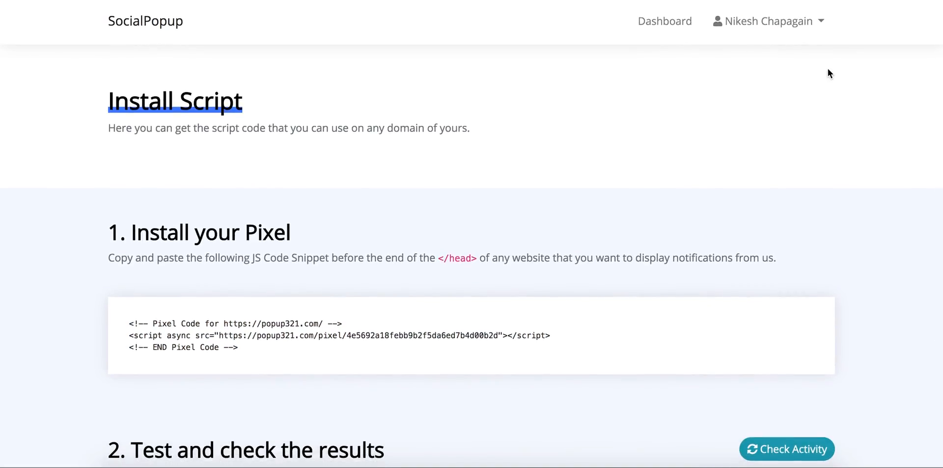
click(664, 24)
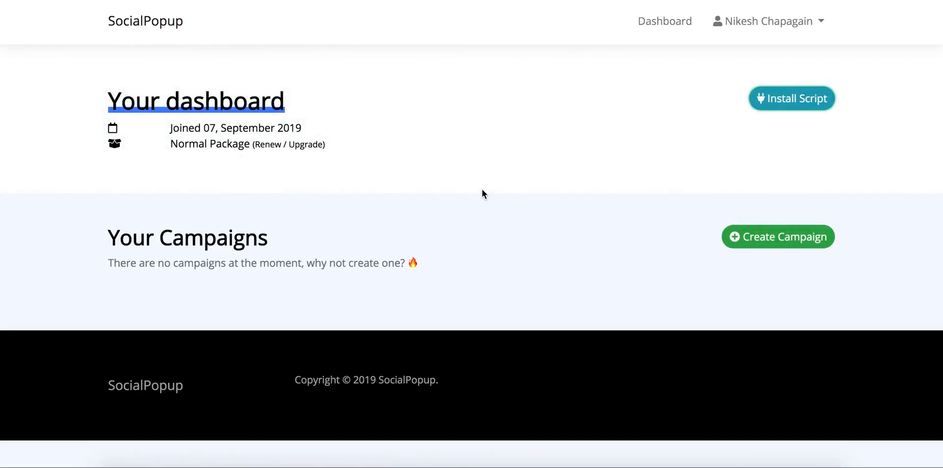
- Create a new campaign named 'Test Campaign' for the domain pumalock.com
click(774, 240)
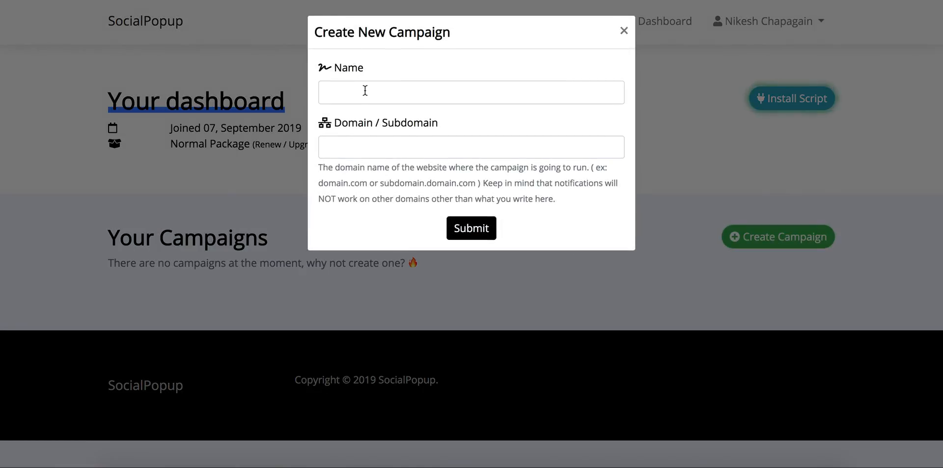
click(367, 91)
text(tes)
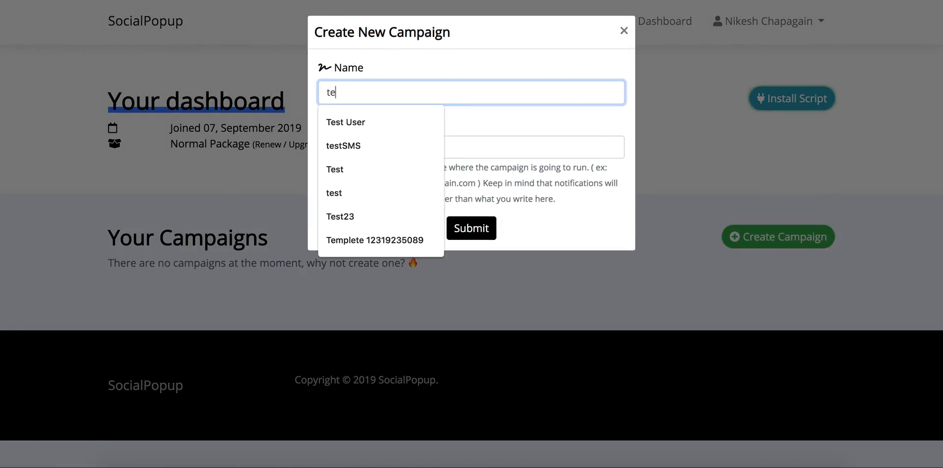
key(BackSpace)
key(BackSpace)
key(BackSpace)
text(Test Camp)
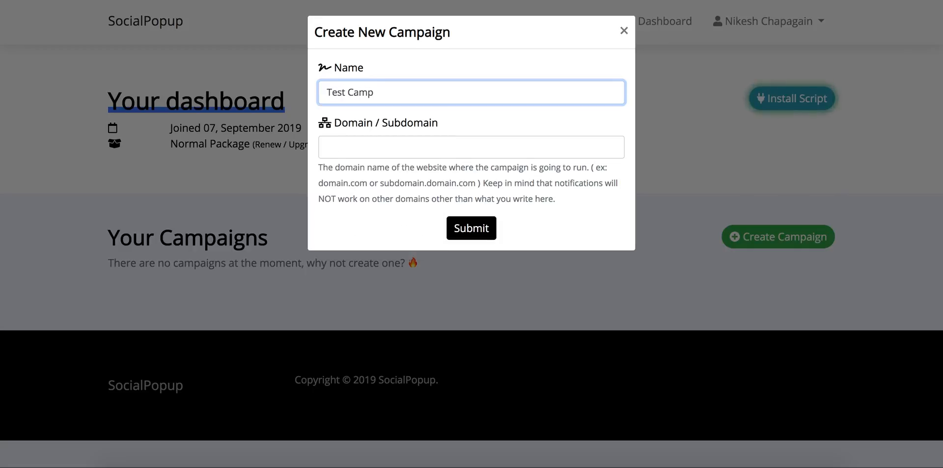
text(aign)
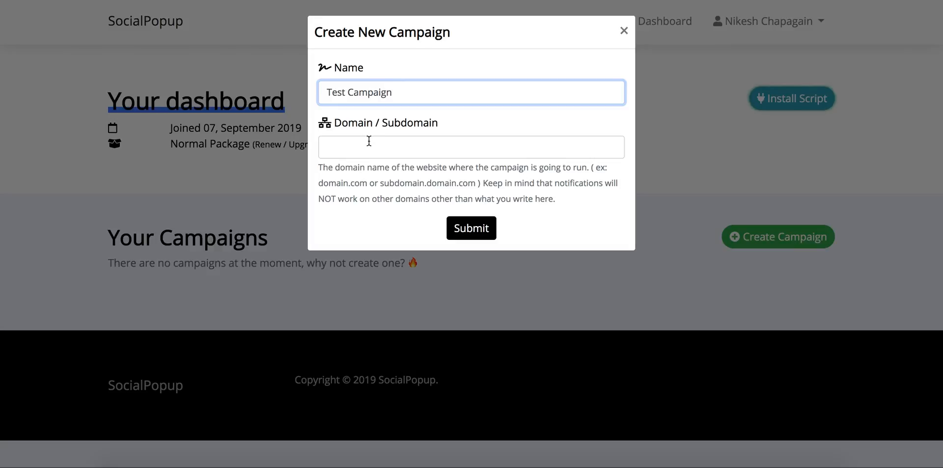
click(368, 142)
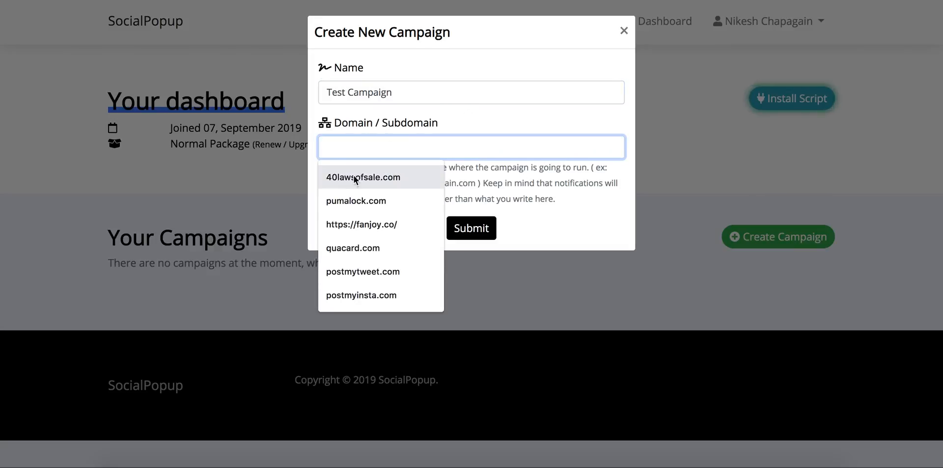
click(360, 201)
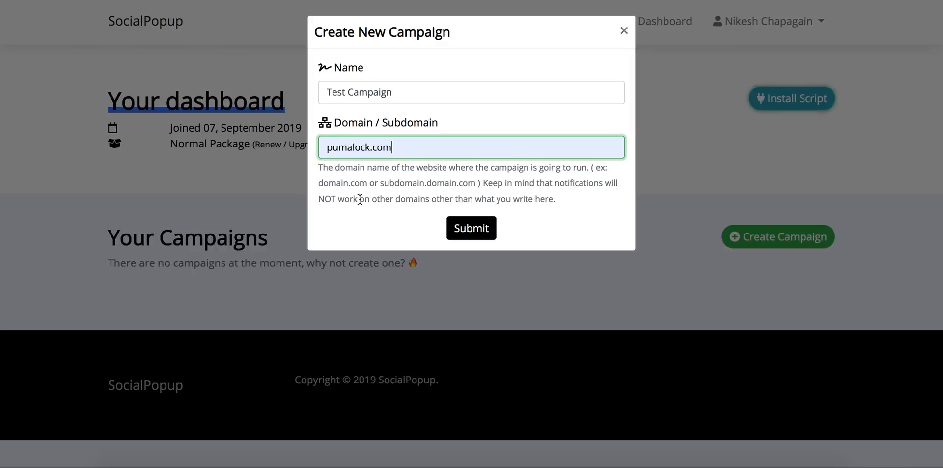
click(471, 229)
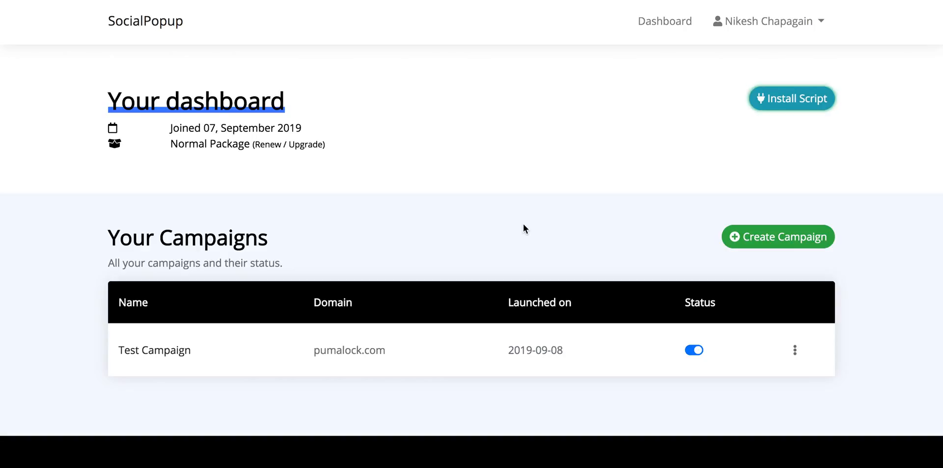
click(796, 352)
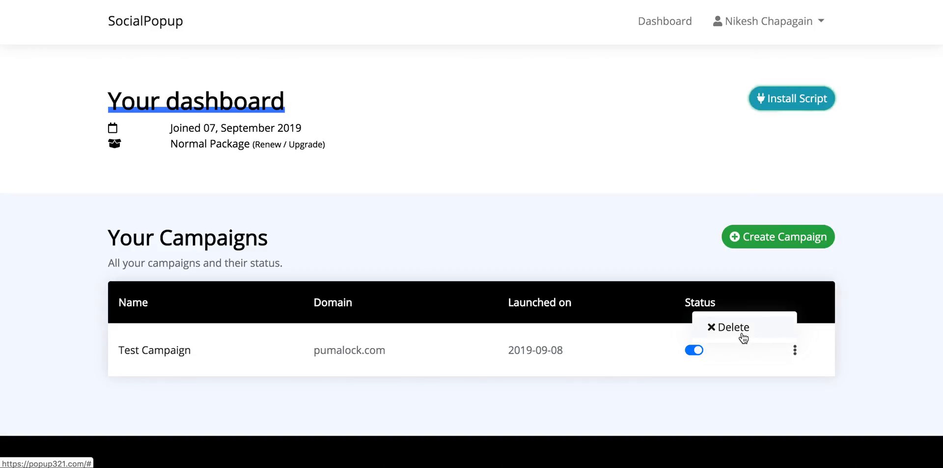
click(703, 407)
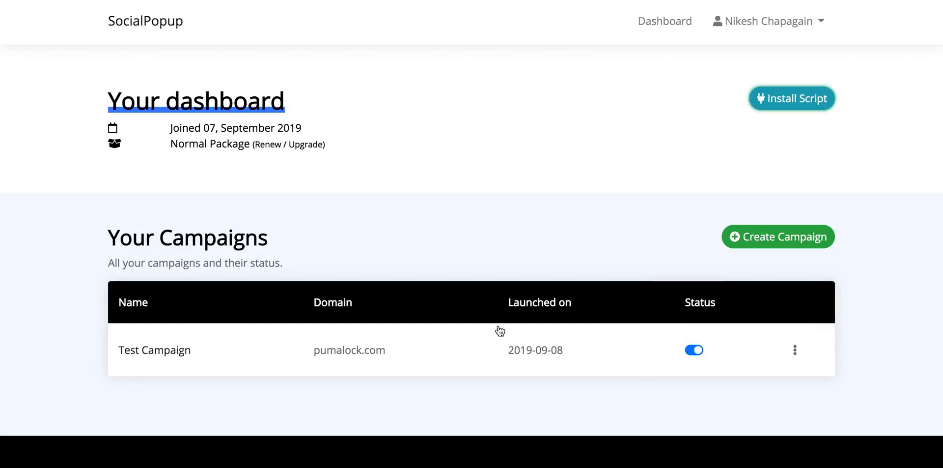
- Open Test Campaign's details and start adding a new notification
click(268, 356)
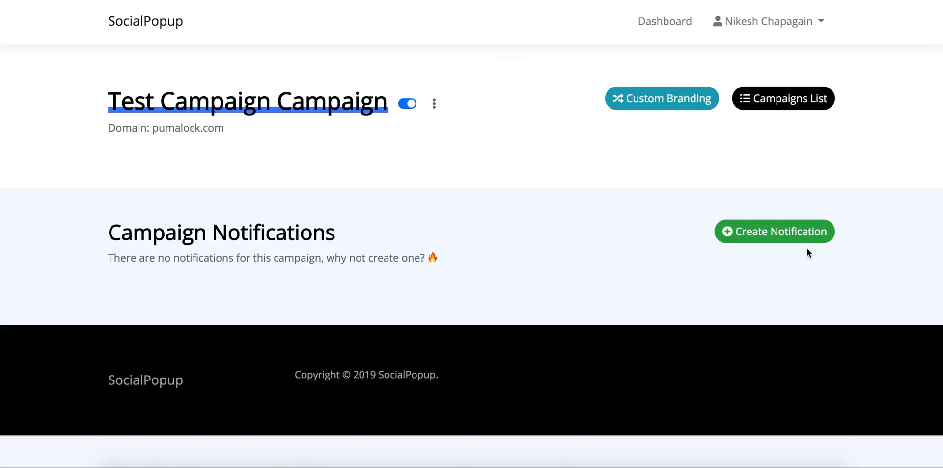
click(742, 230)
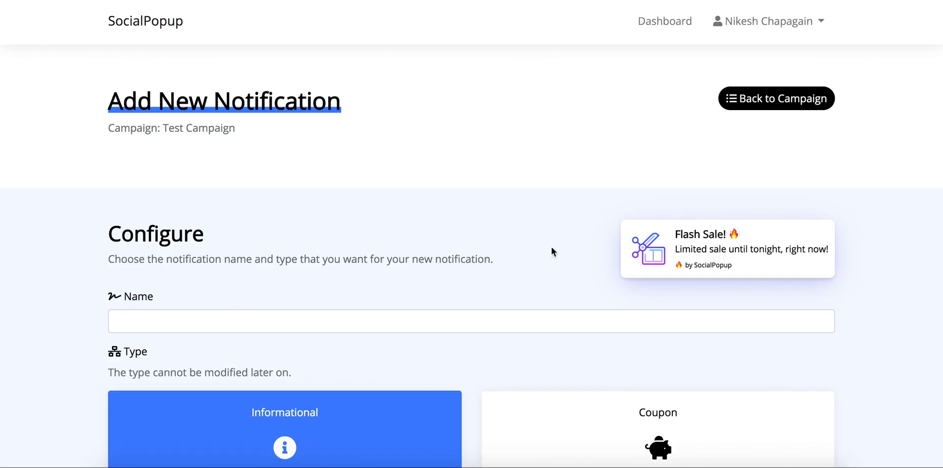
- Name the new notification 'Test notify'
scroll(541, 250, down, 2)
click(268, 264)
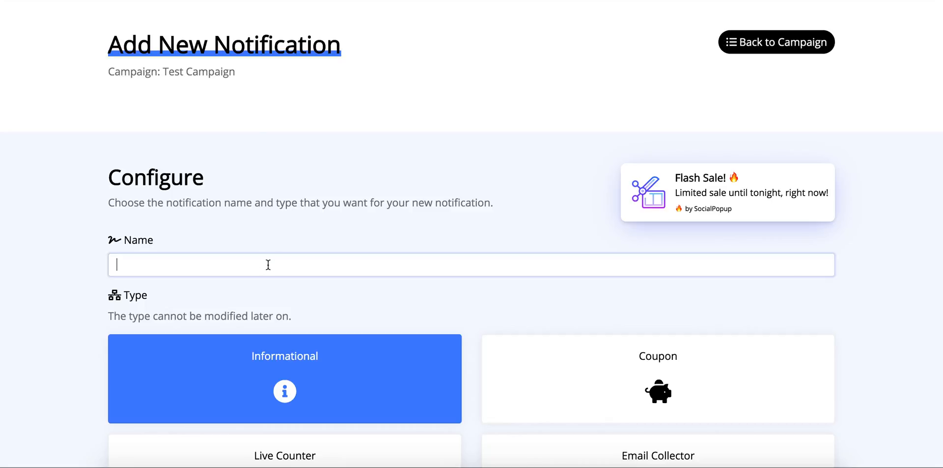
text(Tes)
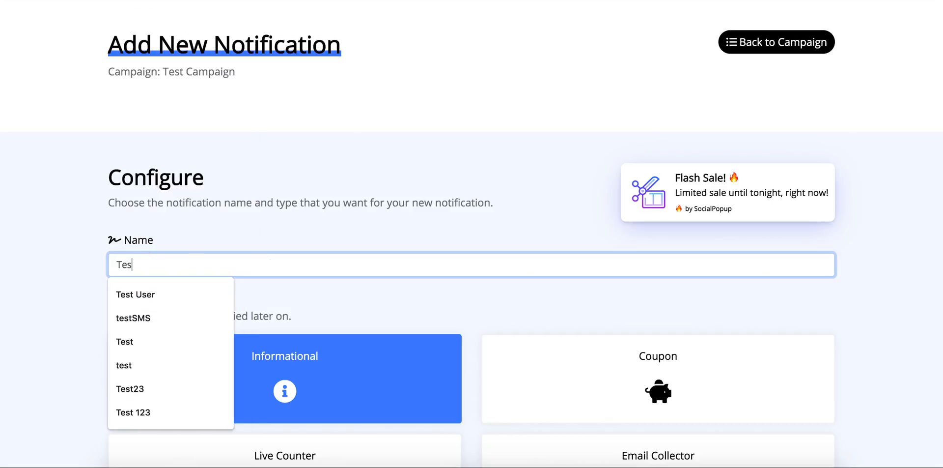
text(t notify)
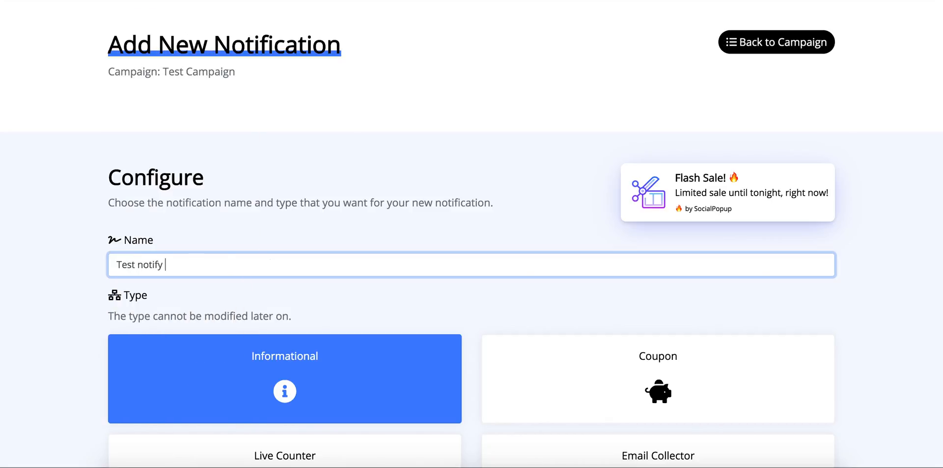
scroll(459, 306, down, 3)
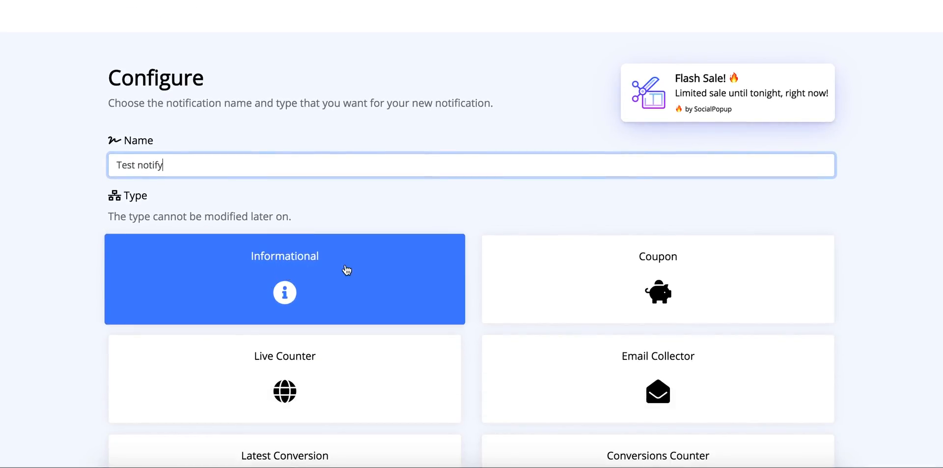
- Try out the Coupon, Live Counter and Email Collector notification types
click(570, 285)
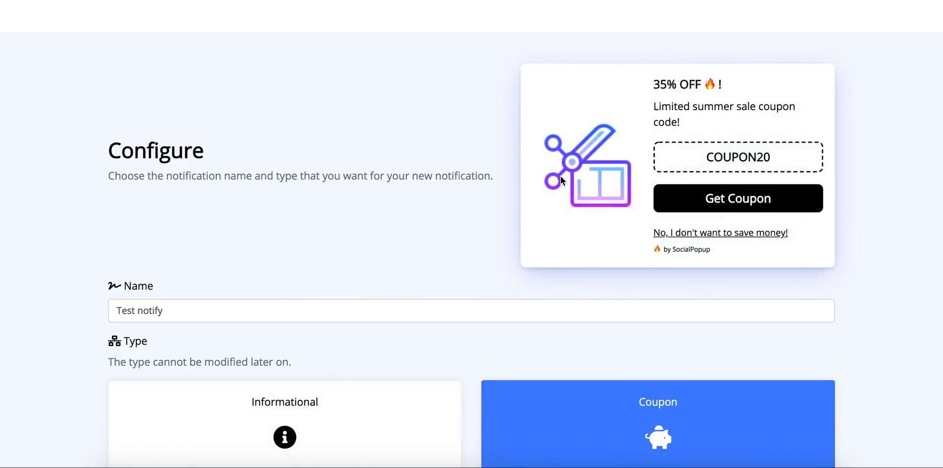
scroll(561, 175, down, 3)
scroll(644, 110, up, 3)
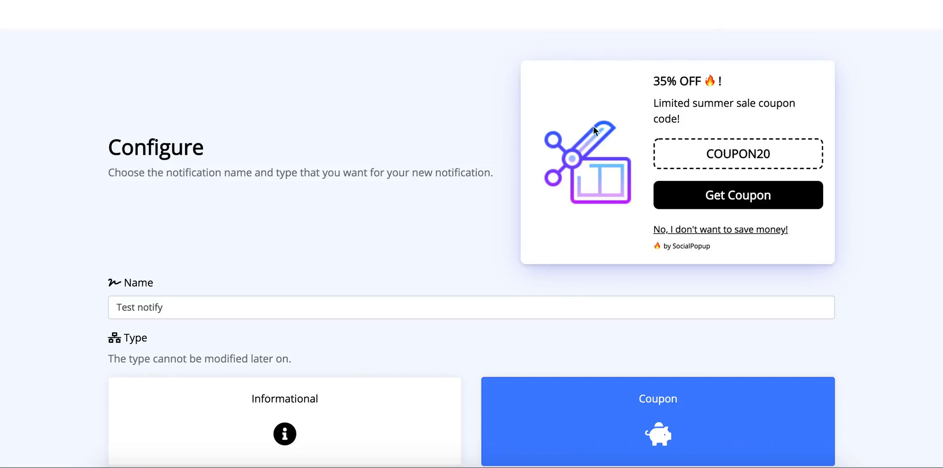
scroll(478, 170, down, 5)
click(344, 251)
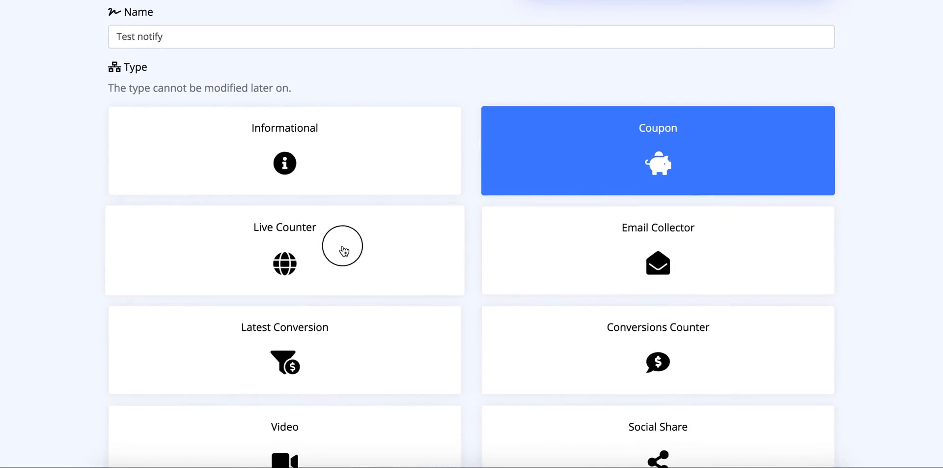
scroll(490, 242, up, 5)
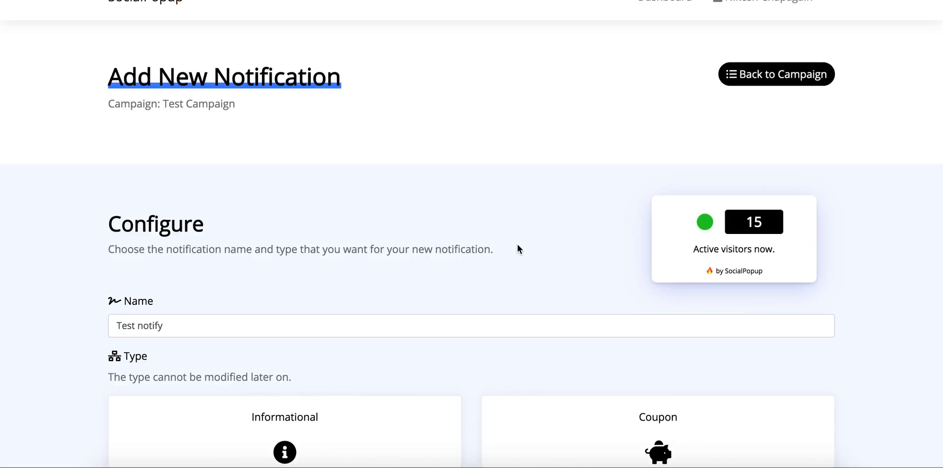
scroll(470, 266, down, 4)
scroll(470, 266, down, 10)
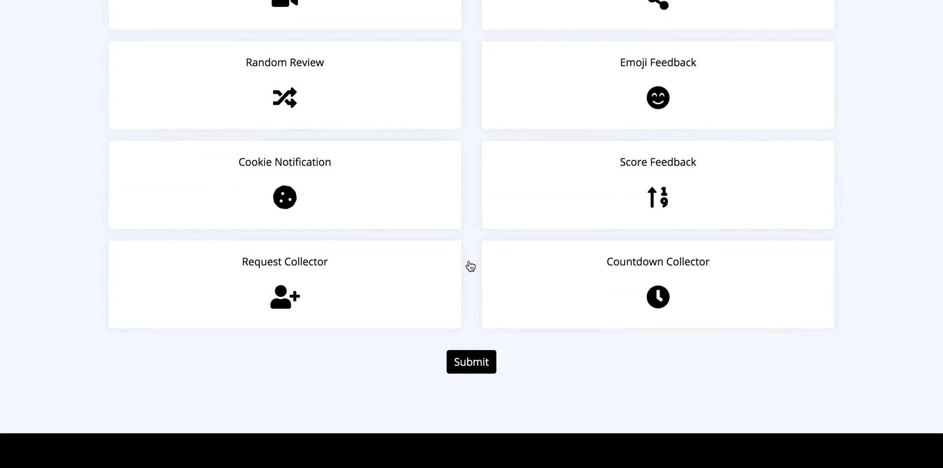
scroll(470, 265, up, 10)
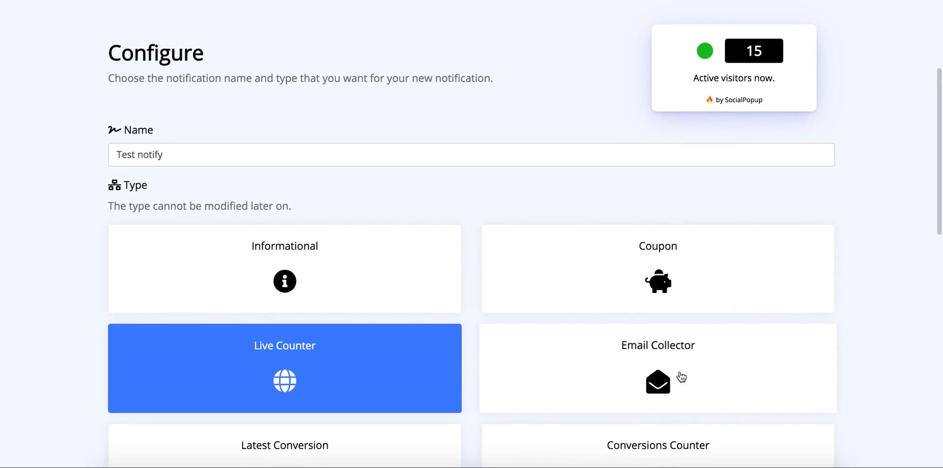
click(633, 344)
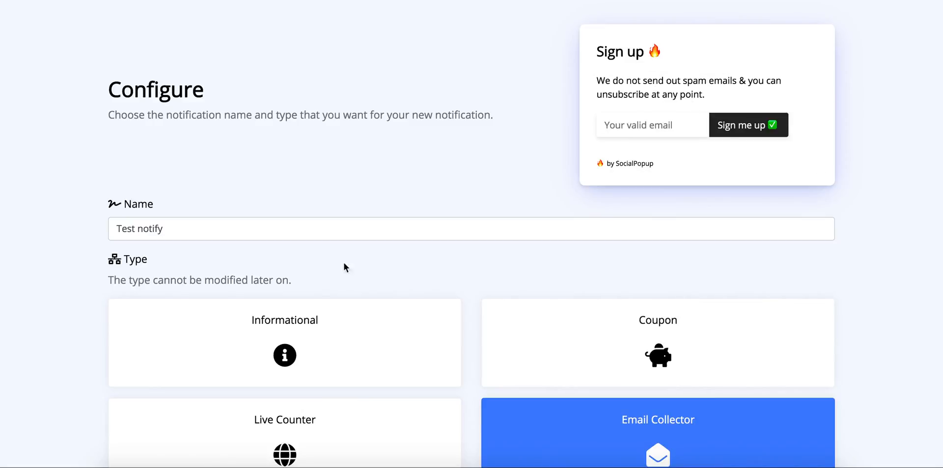
- Switch back to the Informational type and create the notification
click(349, 354)
scroll(500, 147, up, 2)
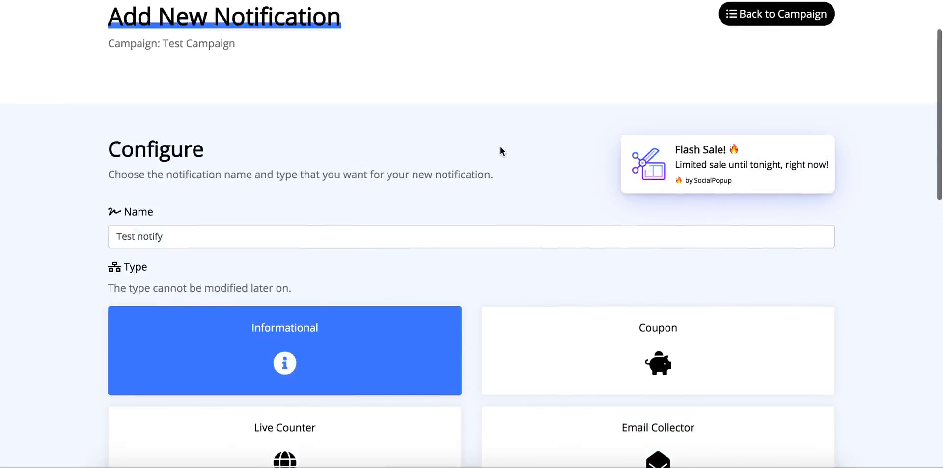
scroll(500, 151, up, 1)
scroll(462, 208, down, 2)
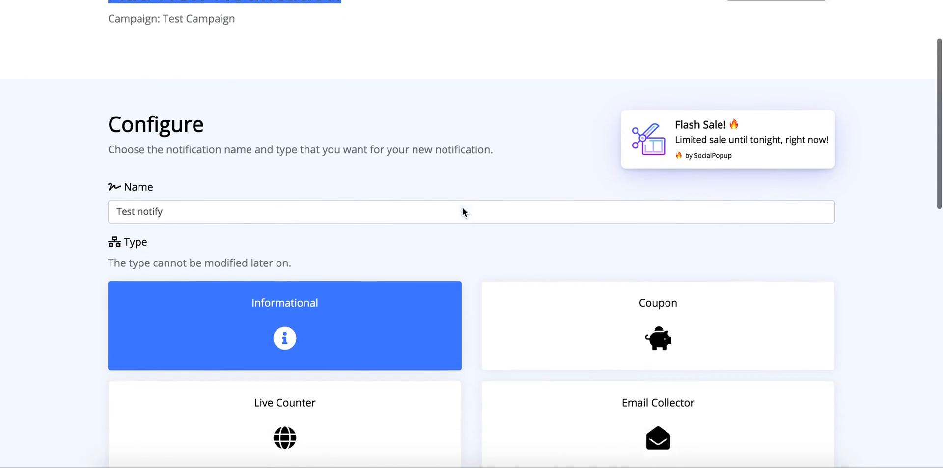
scroll(474, 269, down, 15)
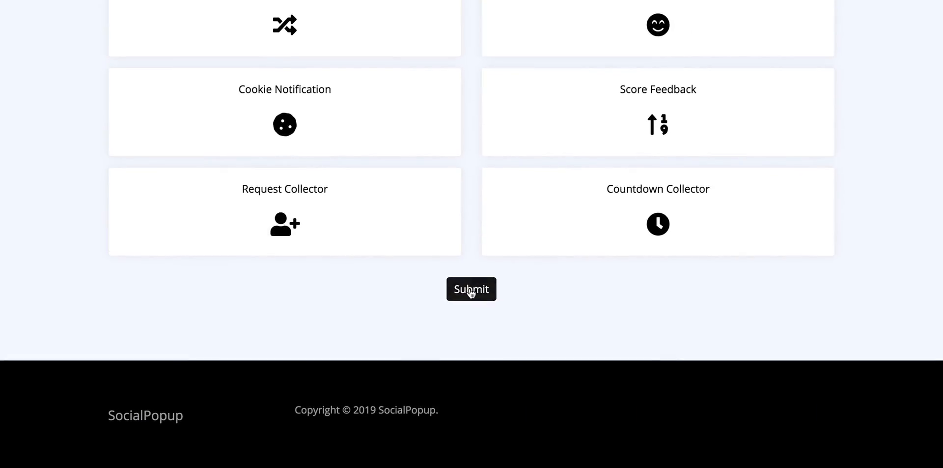
click(471, 291)
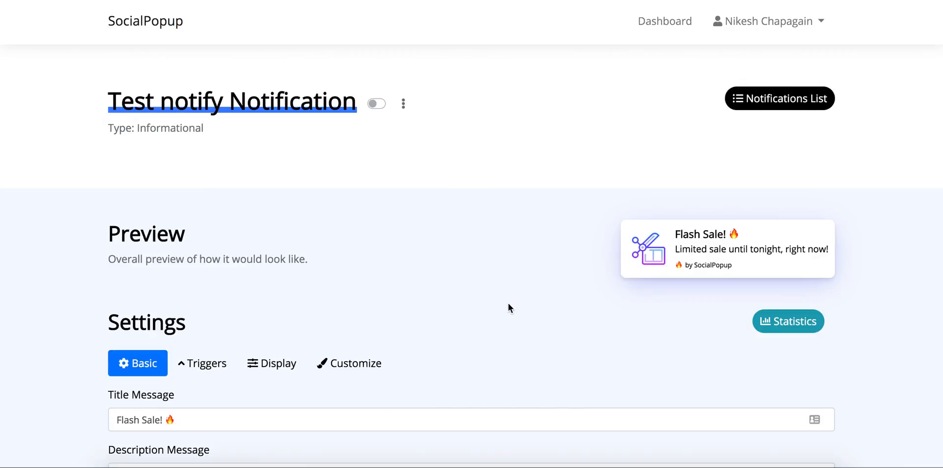
scroll(508, 303, down, 2)
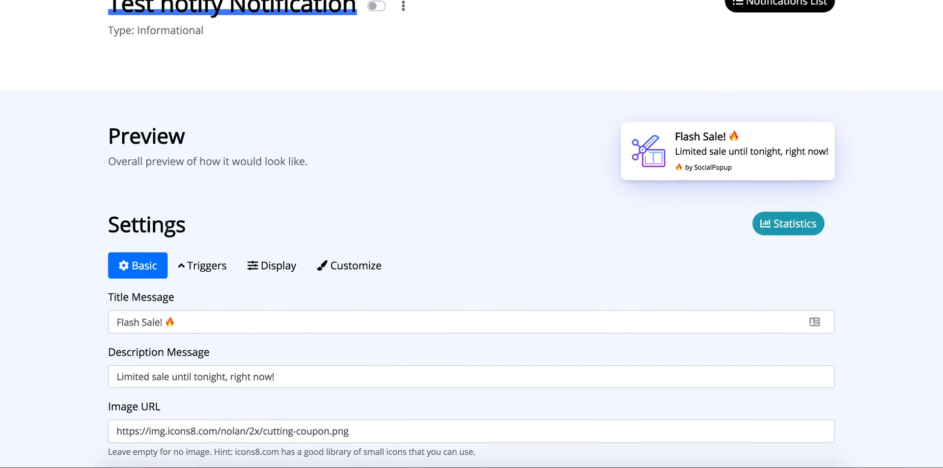
- Retitle the notification 'Summer Sale! 🔥' and end the description with 'get it now!'
double_click(132, 322)
text(ummer)
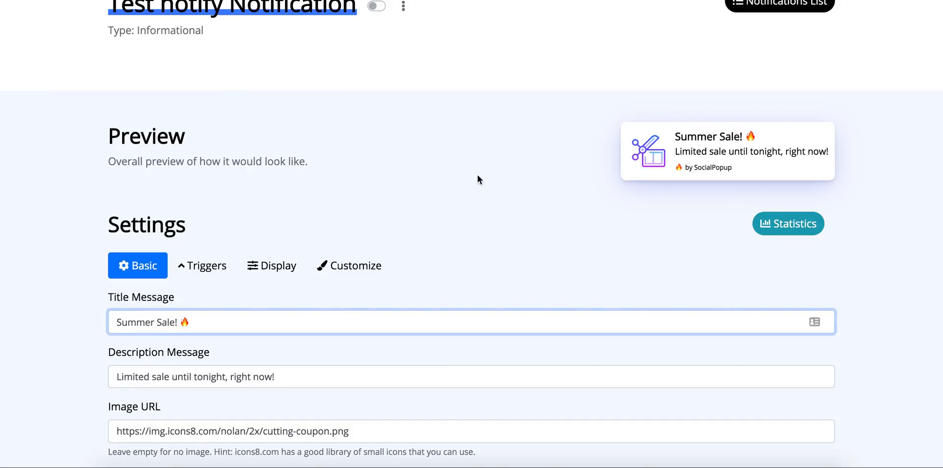
scroll(319, 383, down, 1)
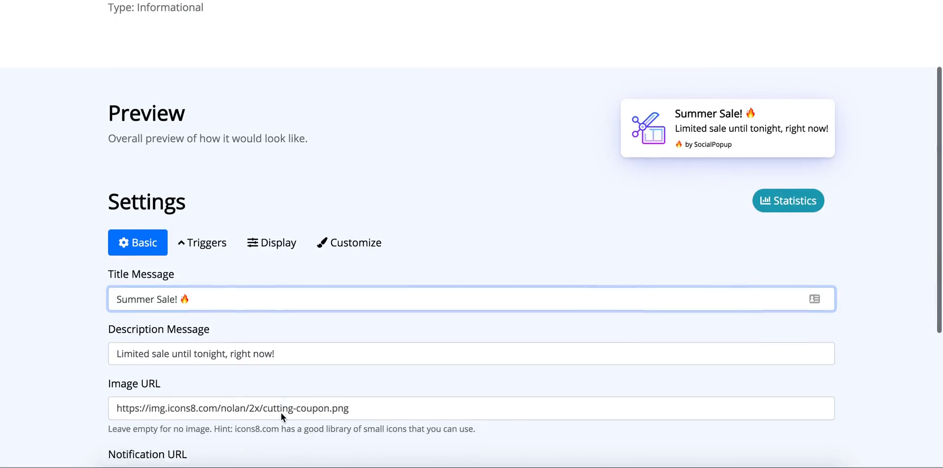
drag(282, 350, 232, 351)
text(get it)
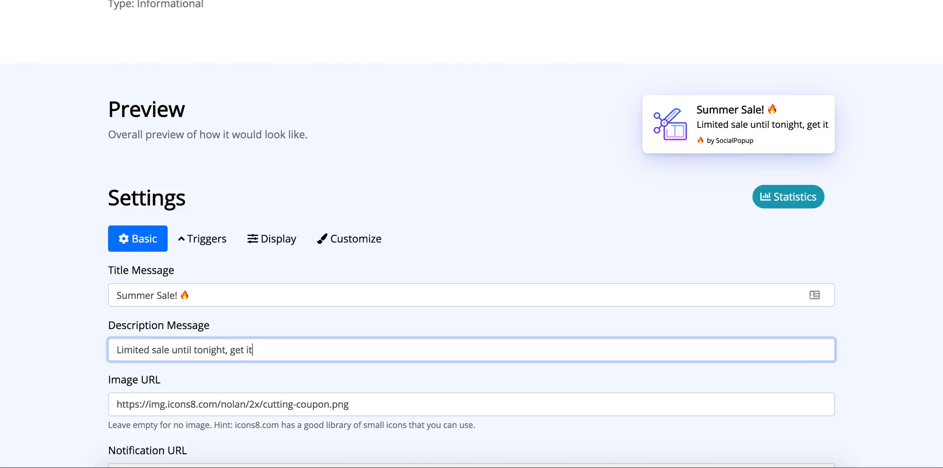
text( now !)
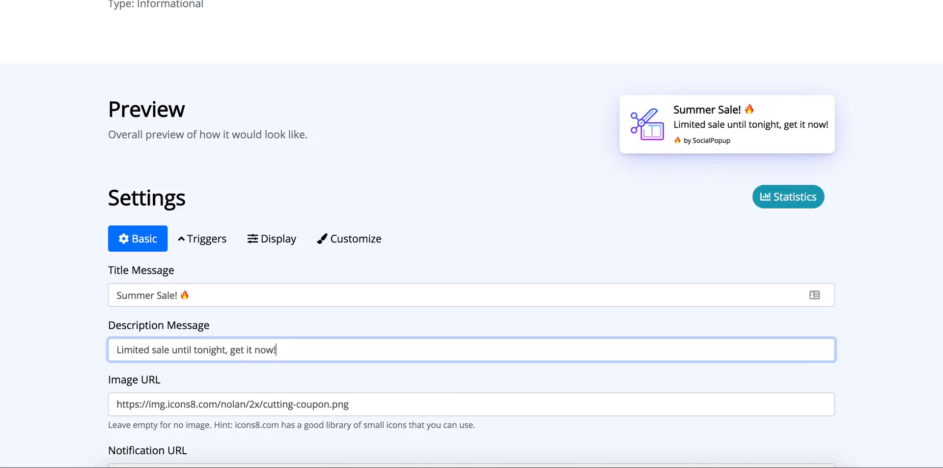
scroll(212, 397, down, 1)
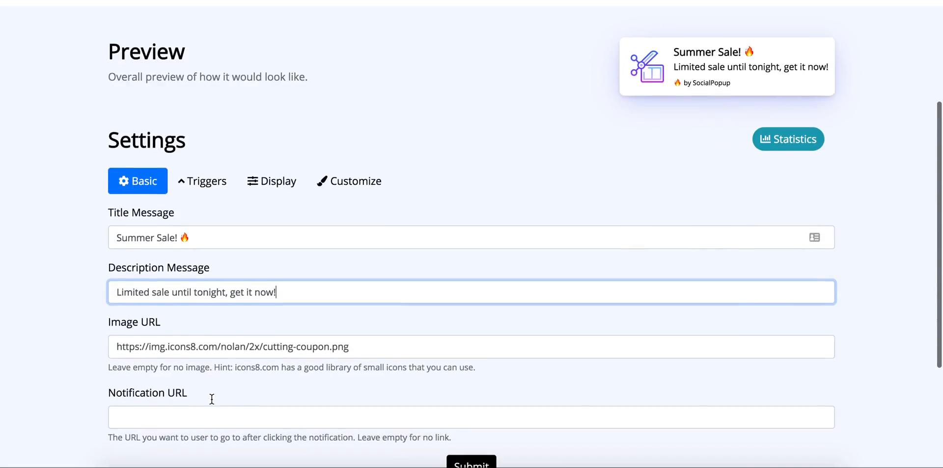
triple_click(207, 347)
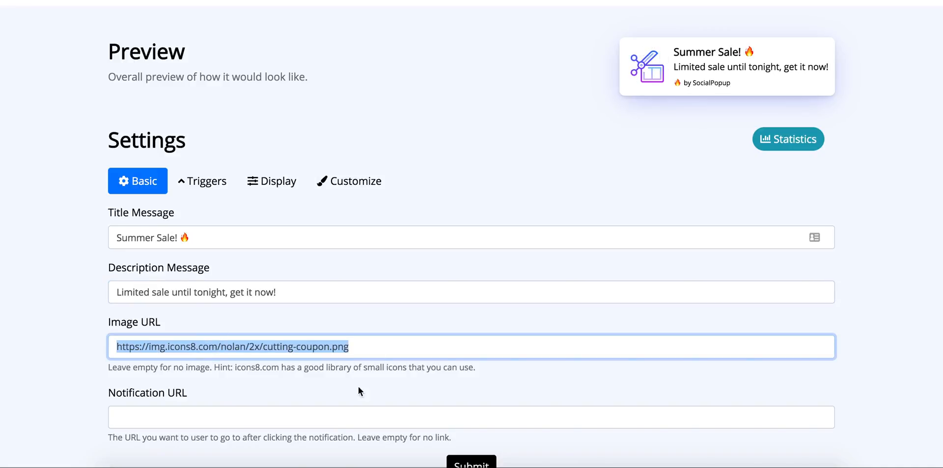
click(290, 420)
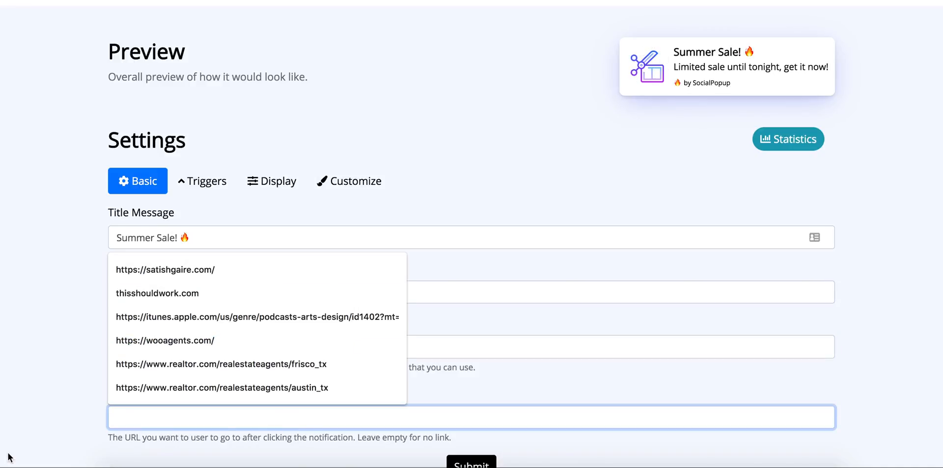
click(49, 394)
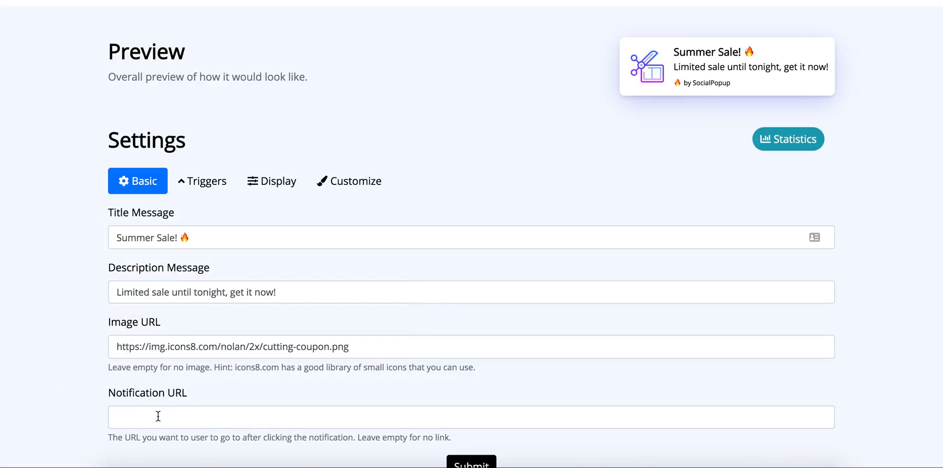
click(193, 412)
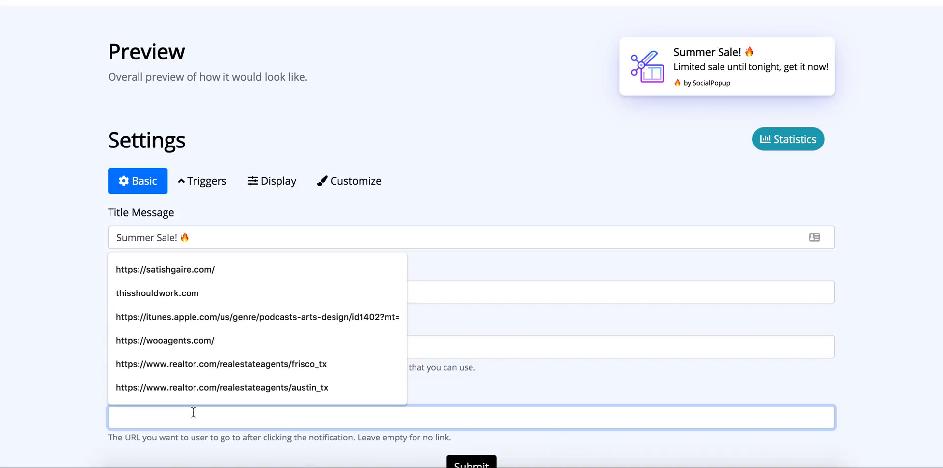
click(191, 270)
scroll(133, 364, down, 1)
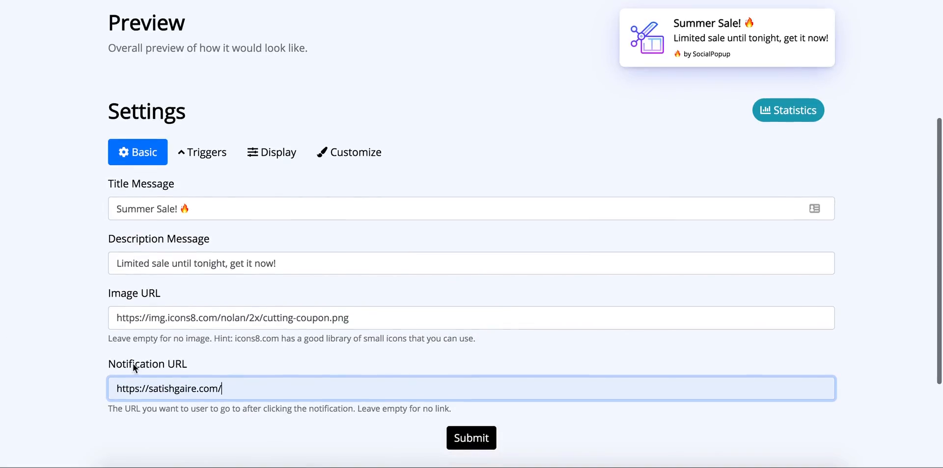
click(468, 442)
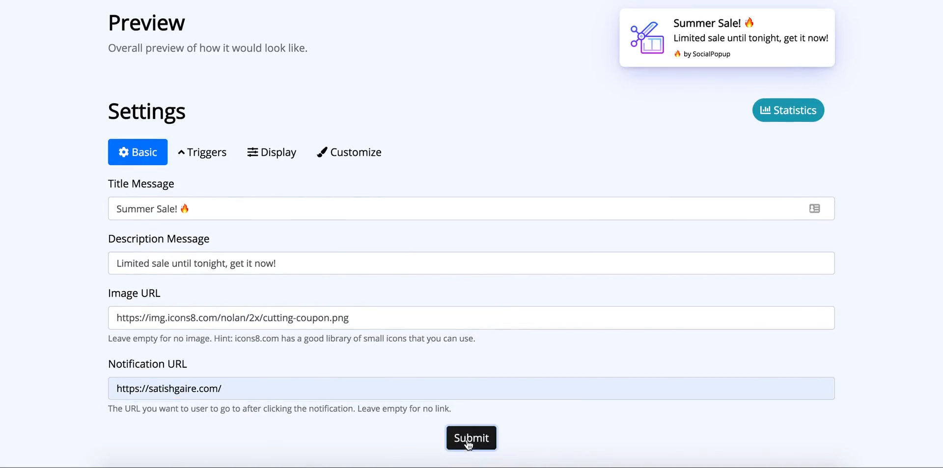
scroll(421, 202, down, 2)
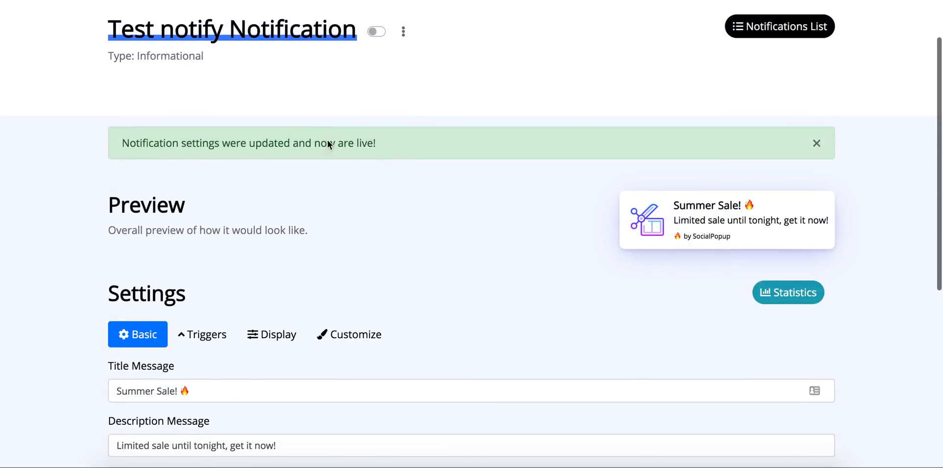
scroll(430, 250, down, 3)
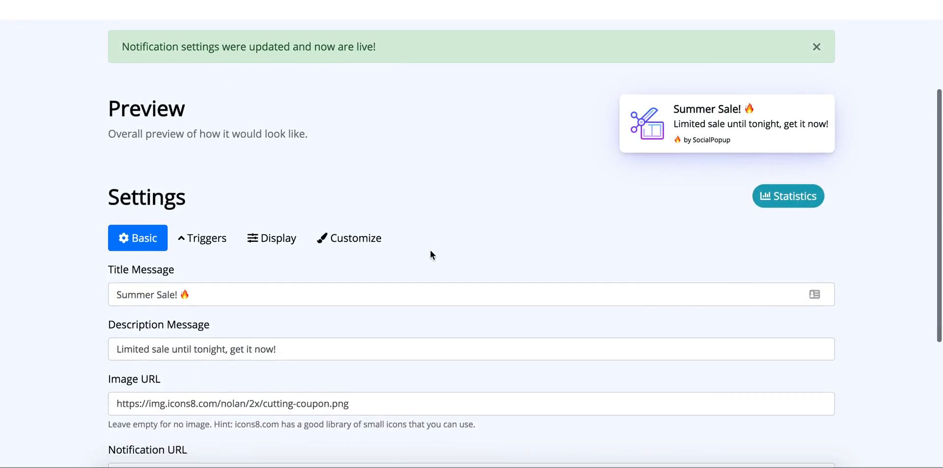
- In Triggers, toggle Trigger on all pages off and back on, keeping the 2-second delay
click(199, 222)
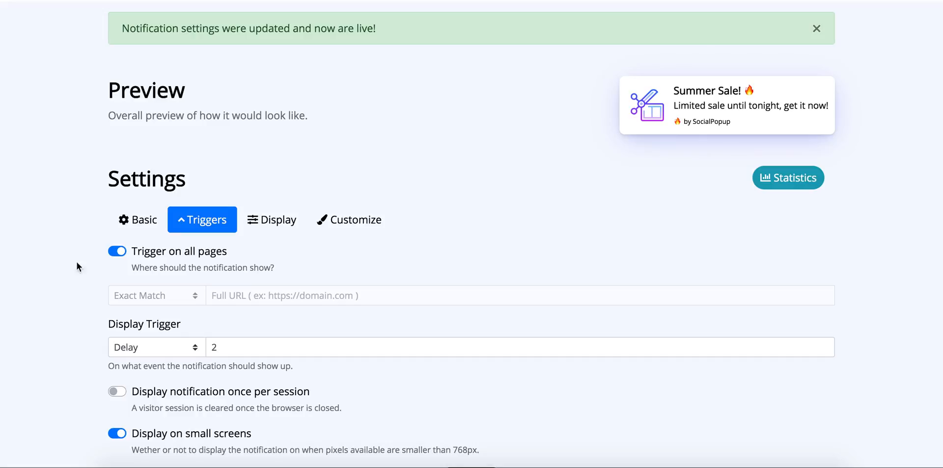
click(117, 252)
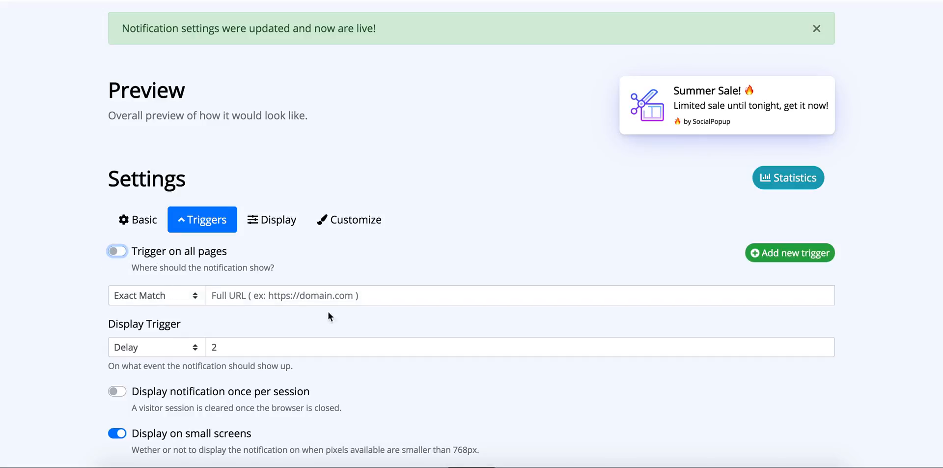
click(337, 295)
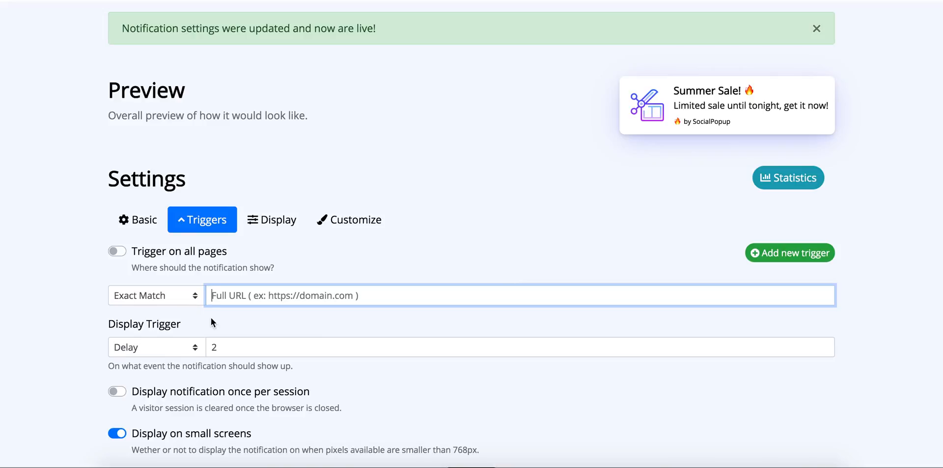
click(120, 252)
scroll(384, 264, down, 2)
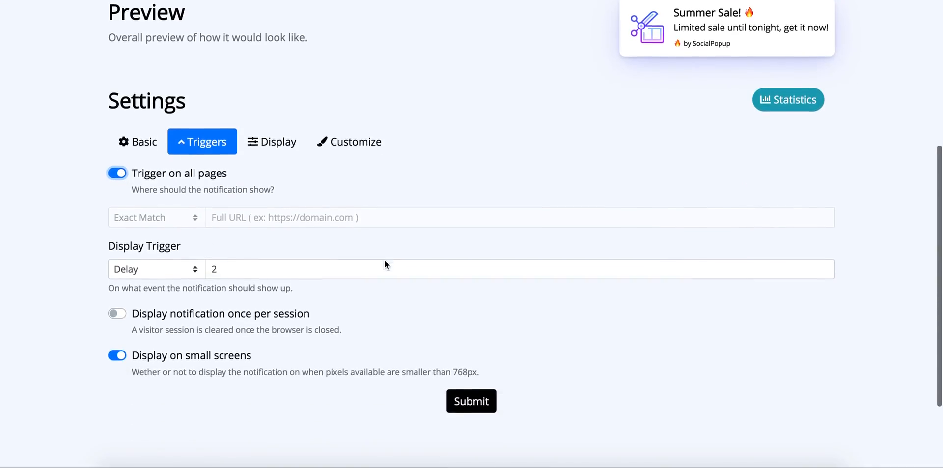
click(181, 269)
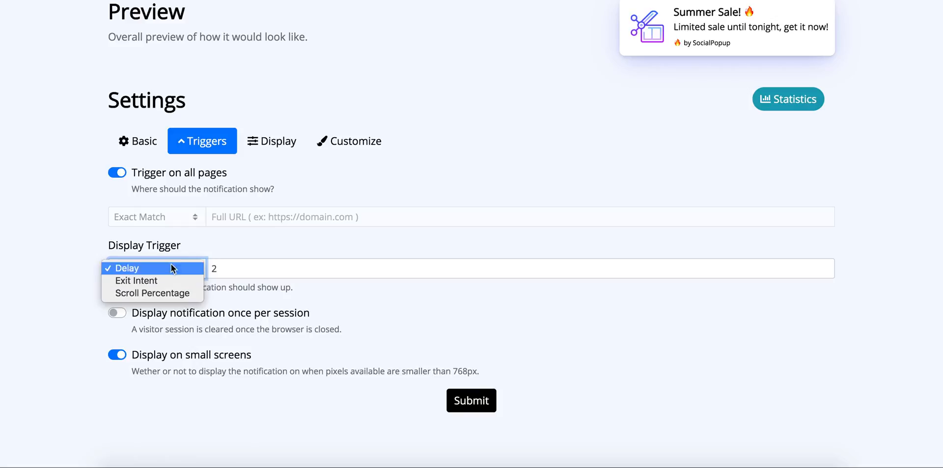
click(244, 247)
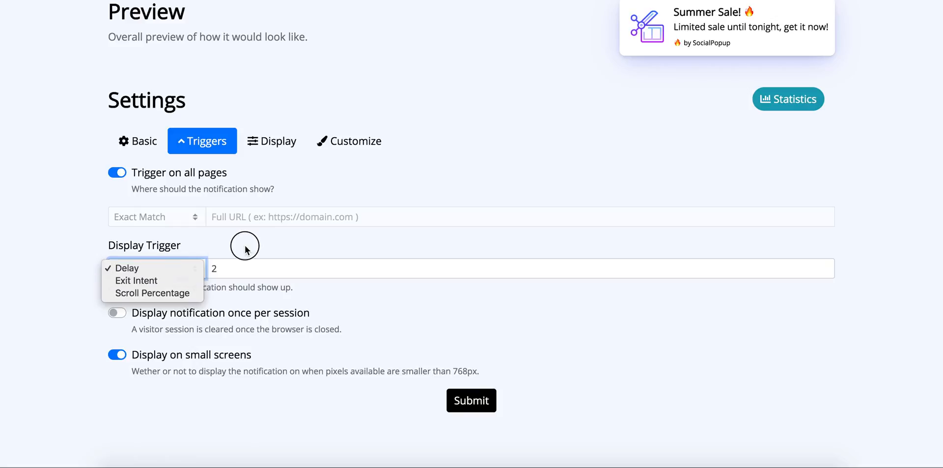
click(223, 269)
click(312, 302)
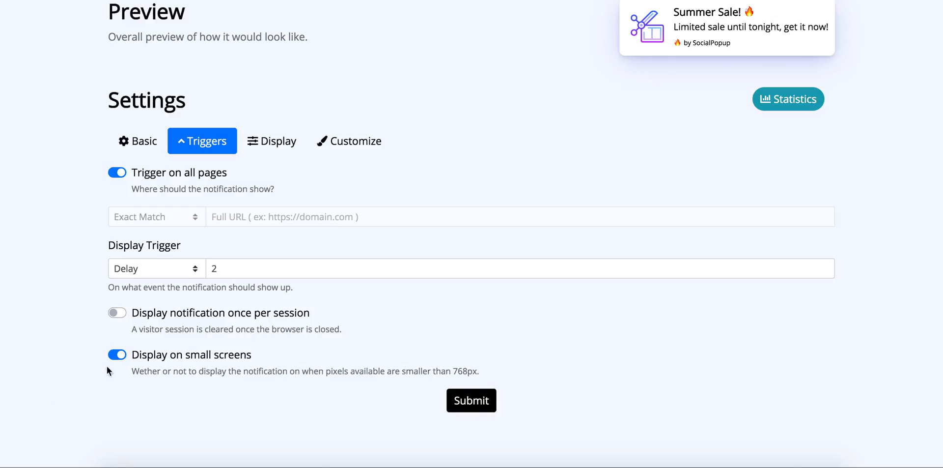
click(115, 355)
click(122, 358)
drag(184, 288, 322, 293)
click(323, 295)
- Change the display duration from 5 to -1 so the notification shows forever
click(265, 149)
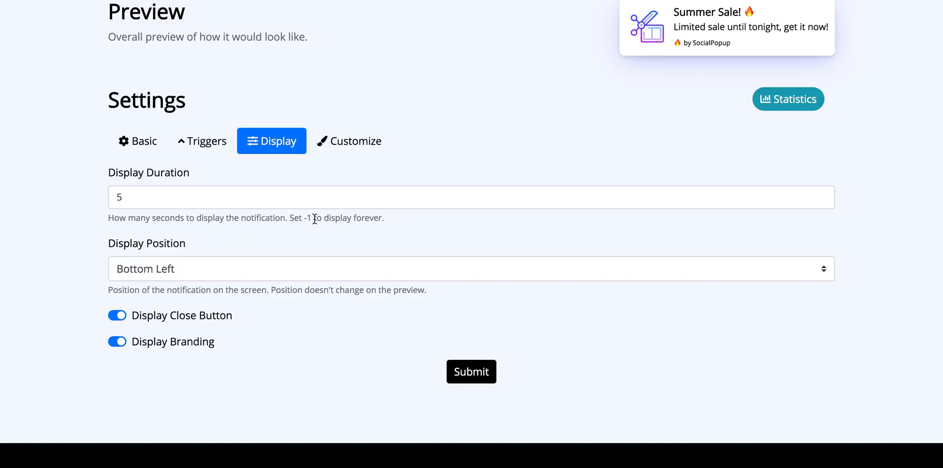
click(142, 202)
key(BackSpace)
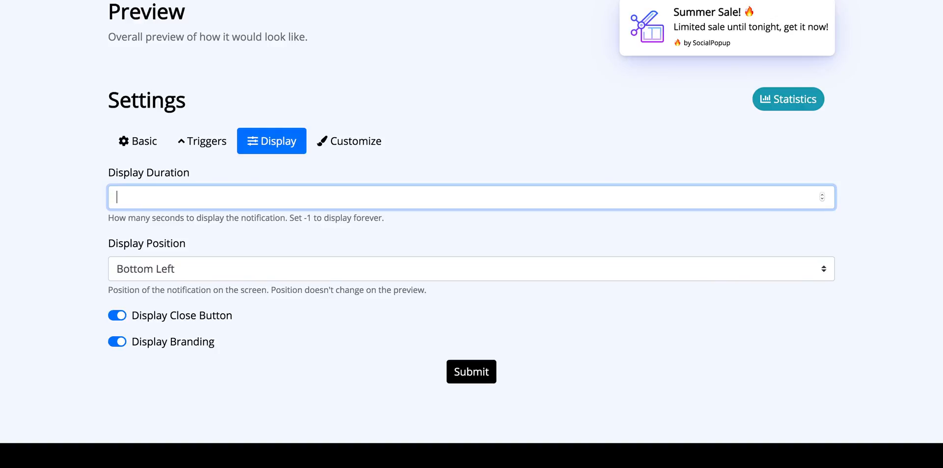
text(-1)
click(394, 233)
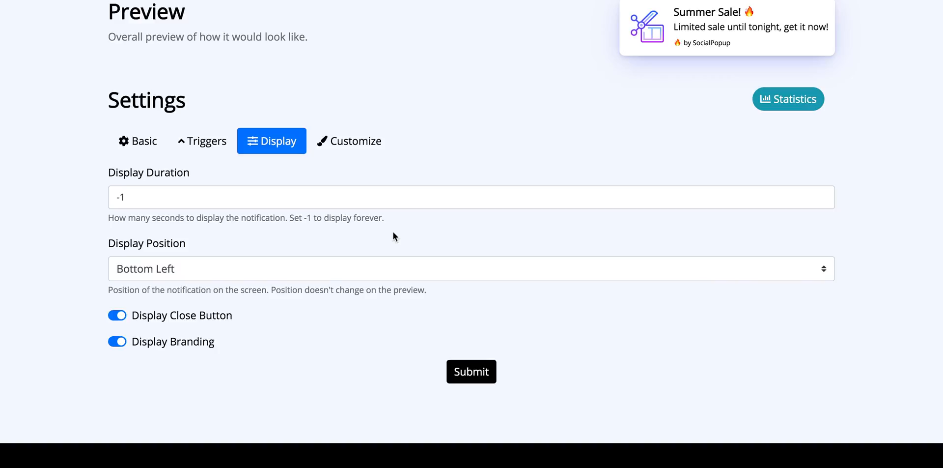
- Keep the Bottom Left position, toggle close button and branding off and back on, then view colour settings
scroll(393, 232, up, 1)
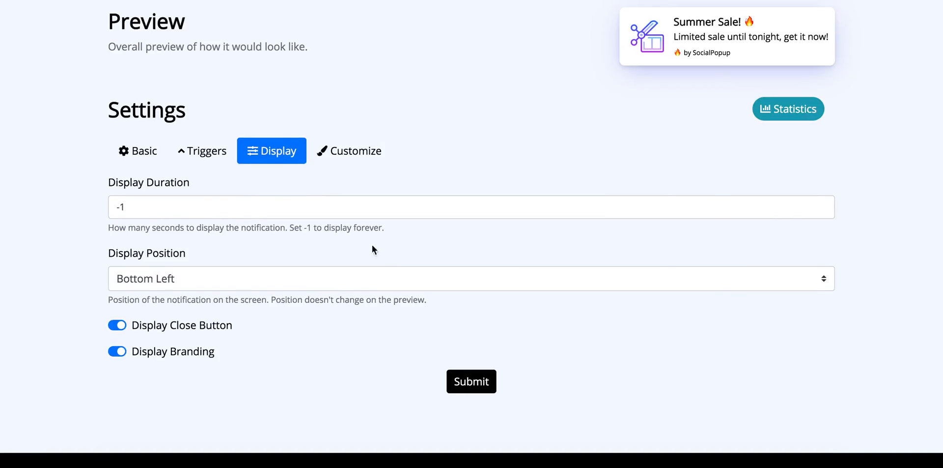
click(245, 282)
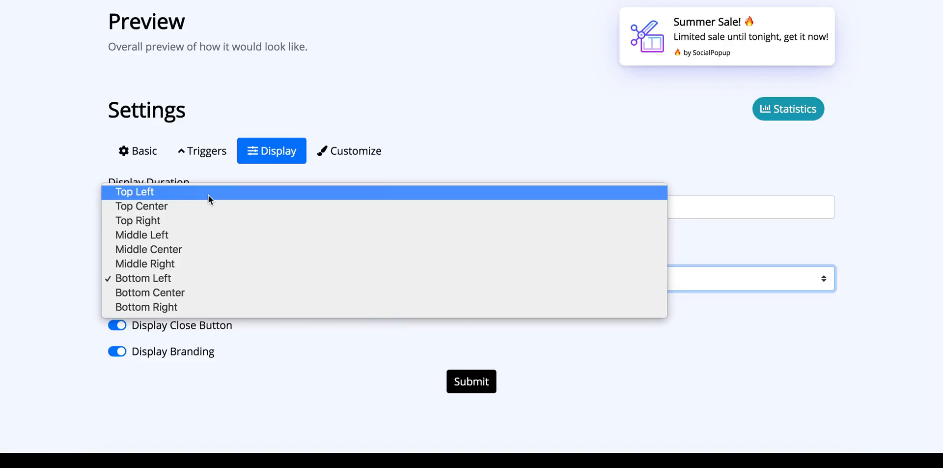
click(188, 281)
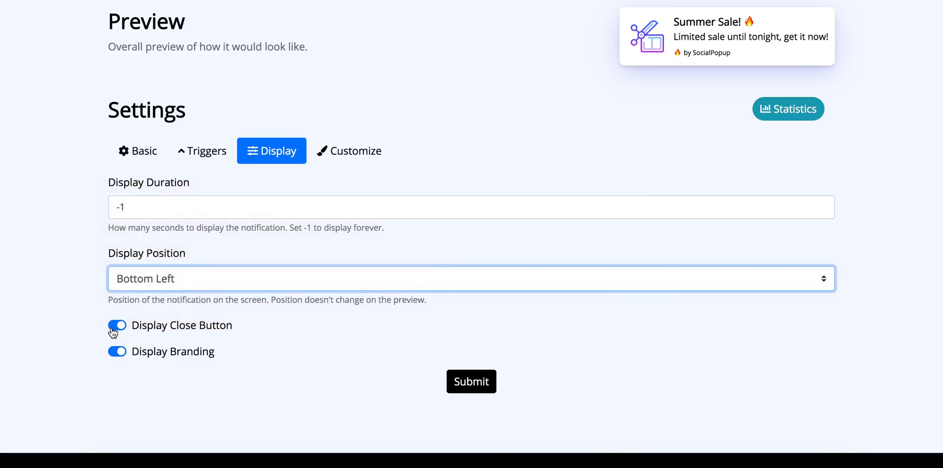
scroll(190, 328, up, 2)
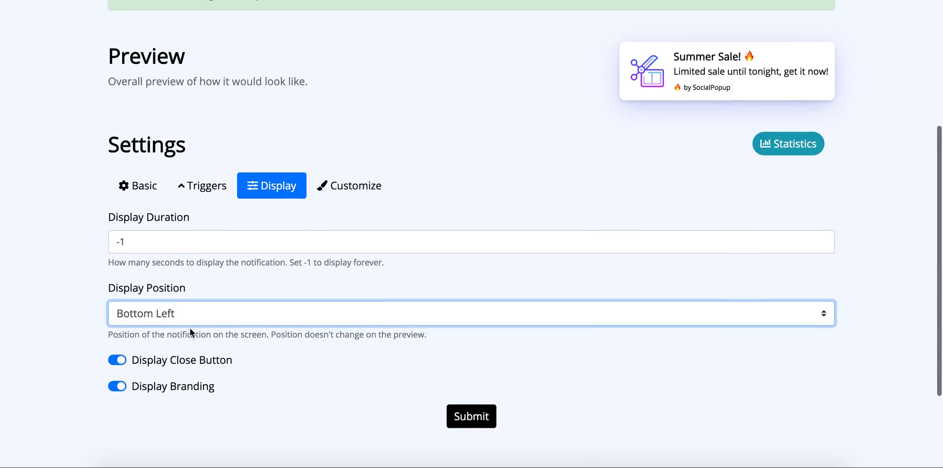
click(117, 360)
click(118, 360)
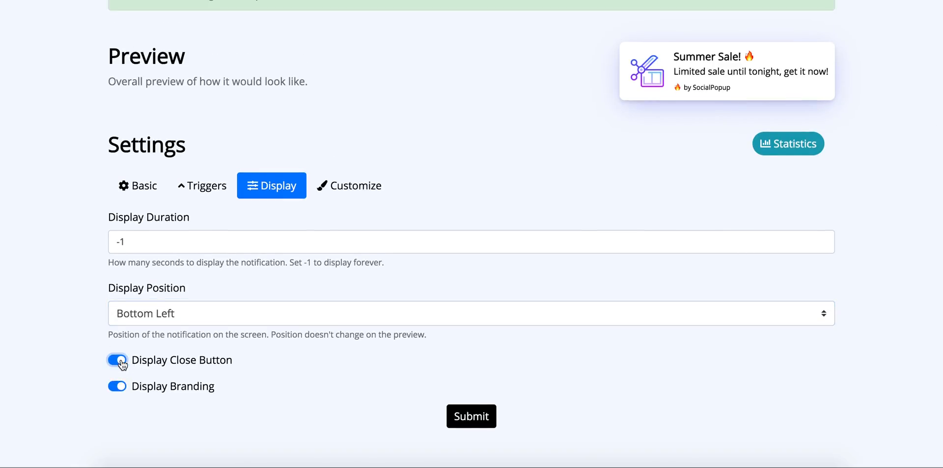
click(262, 347)
click(114, 390)
click(117, 389)
click(348, 188)
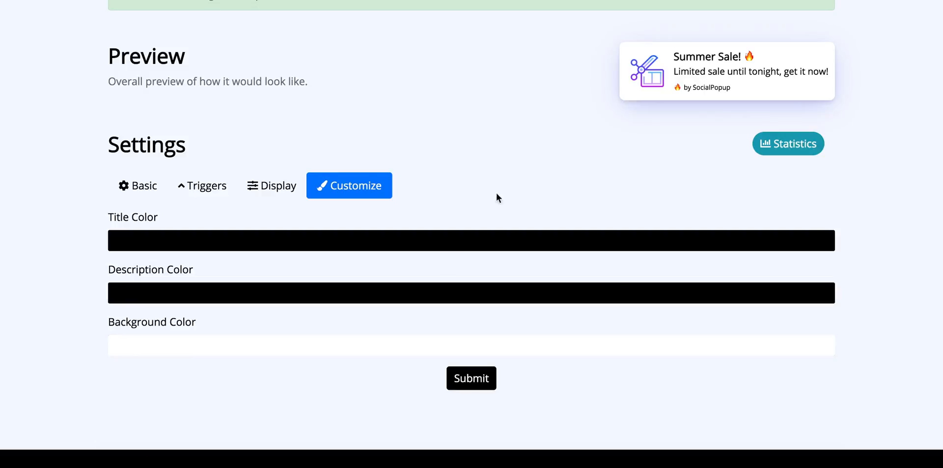
- Set the notification title colour to red
click(440, 247)
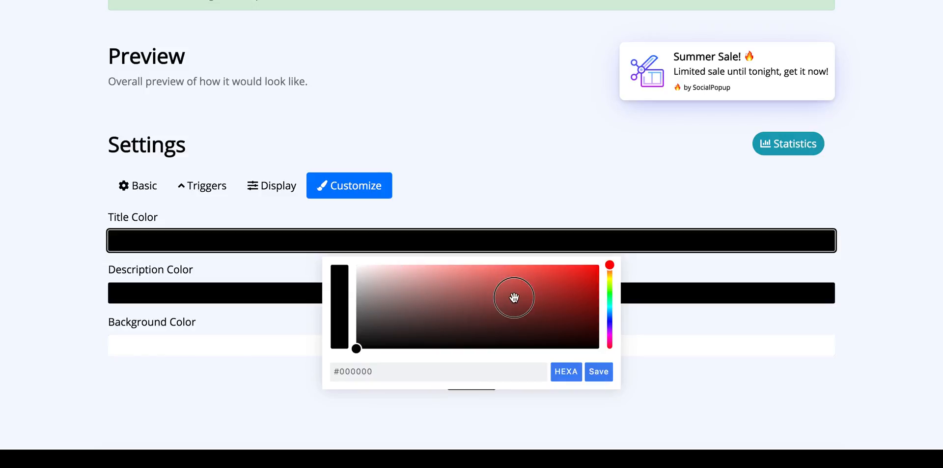
drag(514, 297, 632, 263)
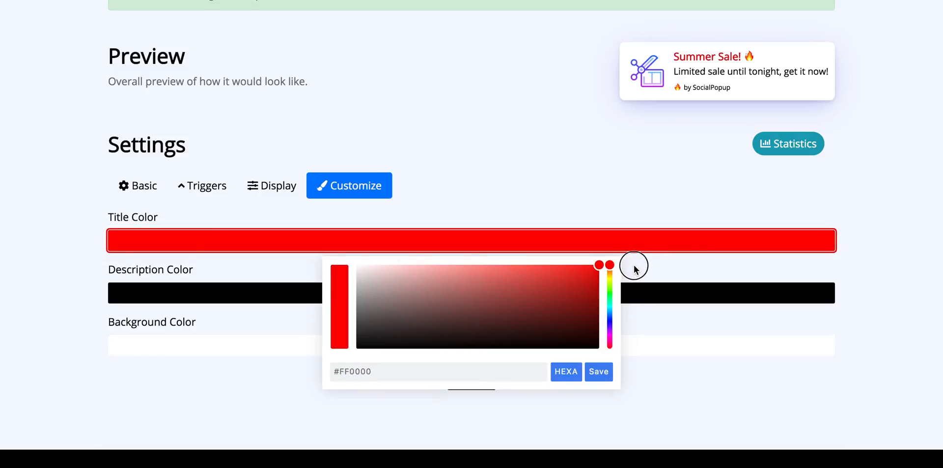
click(631, 183)
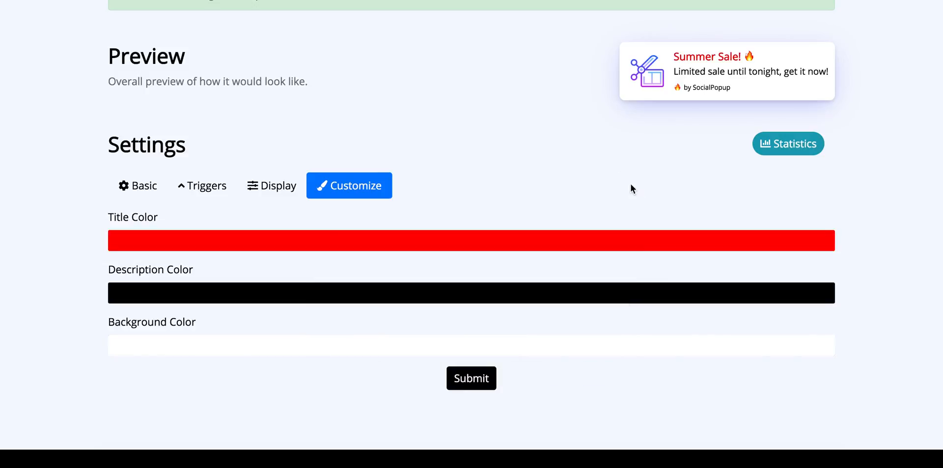
- Try a blue background, revert it to white #FFFFFF, and submit the colour settings
click(302, 355)
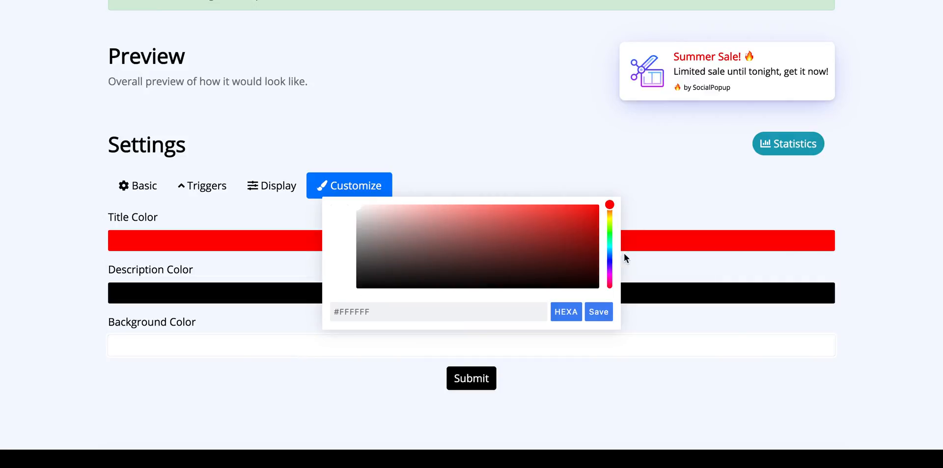
drag(611, 253, 610, 264)
drag(569, 242, 621, 197)
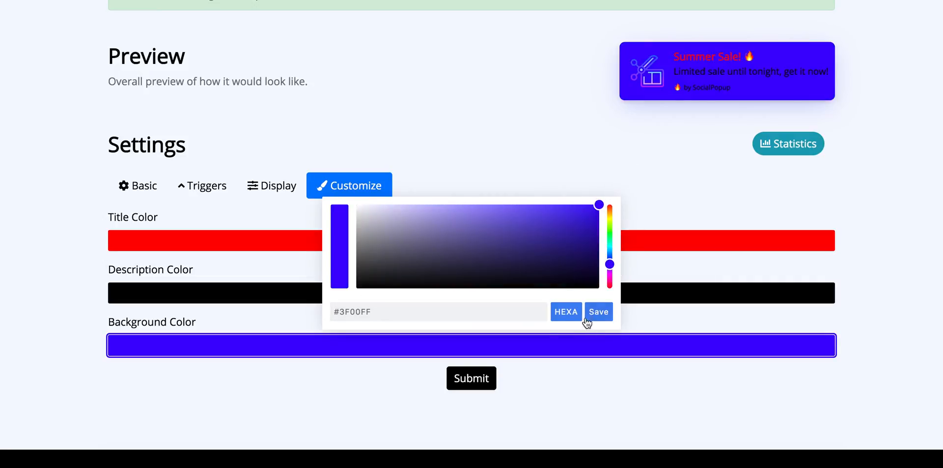
drag(377, 221, 317, 187)
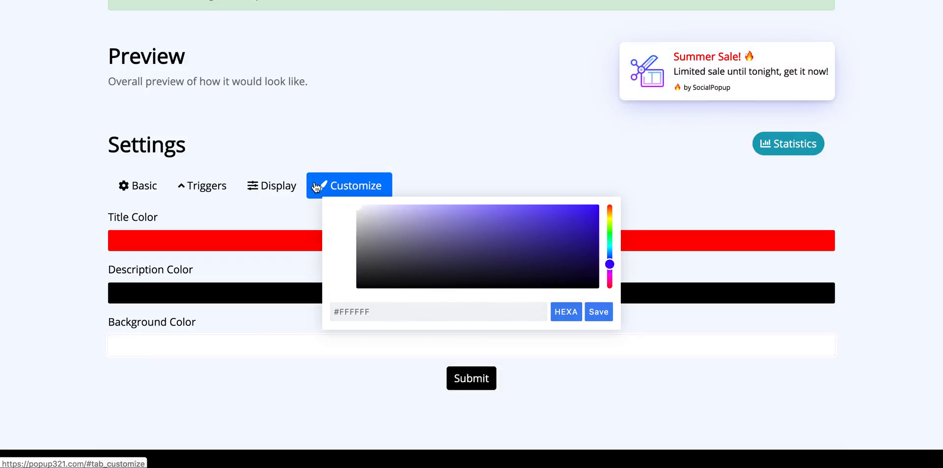
click(593, 361)
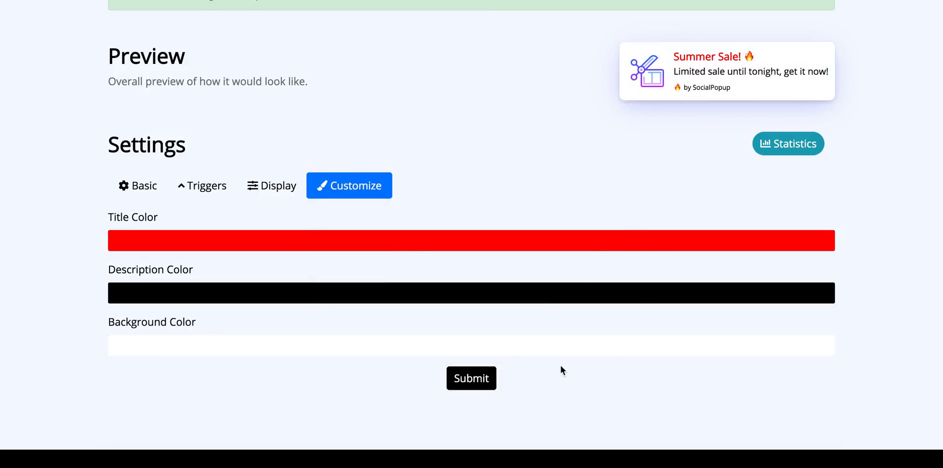
click(476, 379)
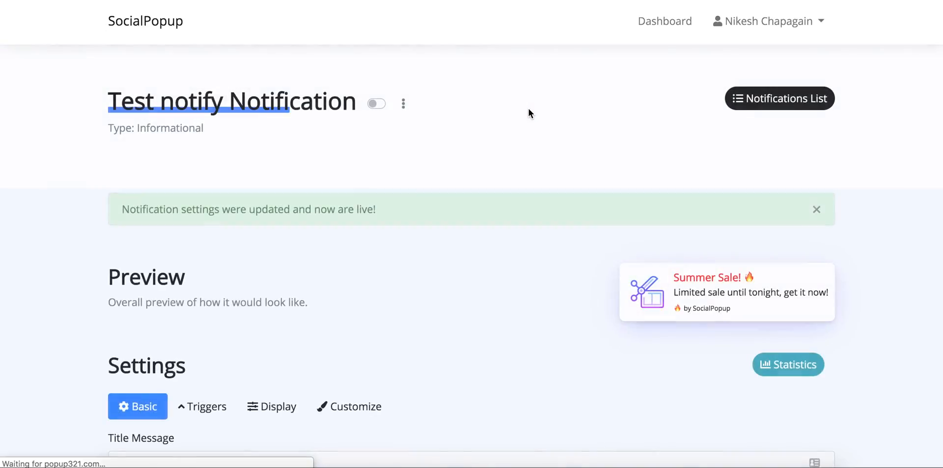
scroll(529, 108, down, 6)
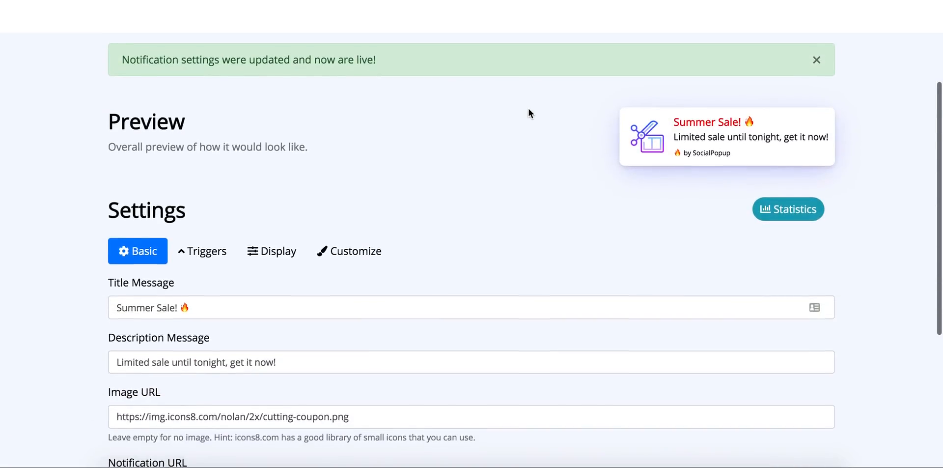
scroll(529, 108, up, 3)
scroll(528, 110, up, 3)
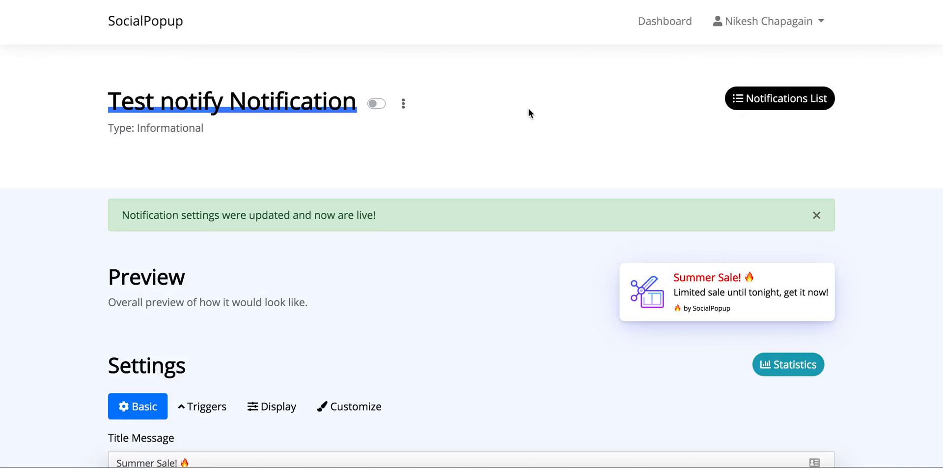
- Switch the Test notify notification on, submit it, and return to the Test Campaign's notification list
click(380, 105)
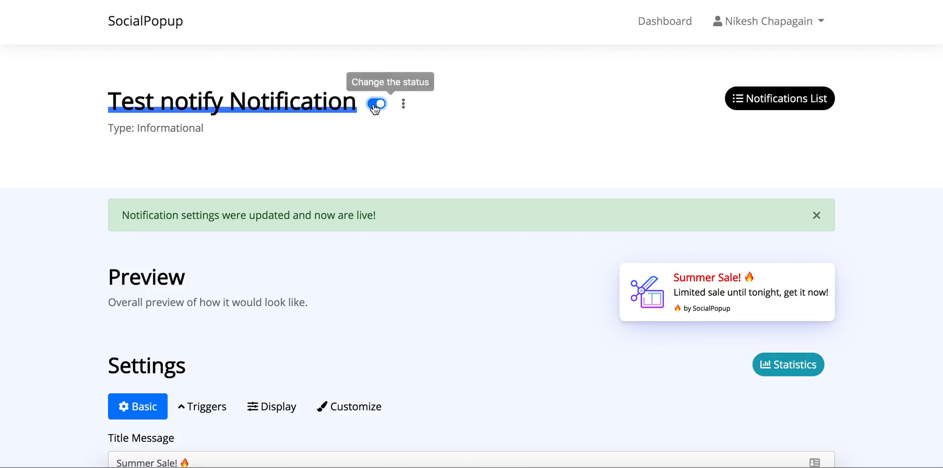
scroll(517, 331, down, 8)
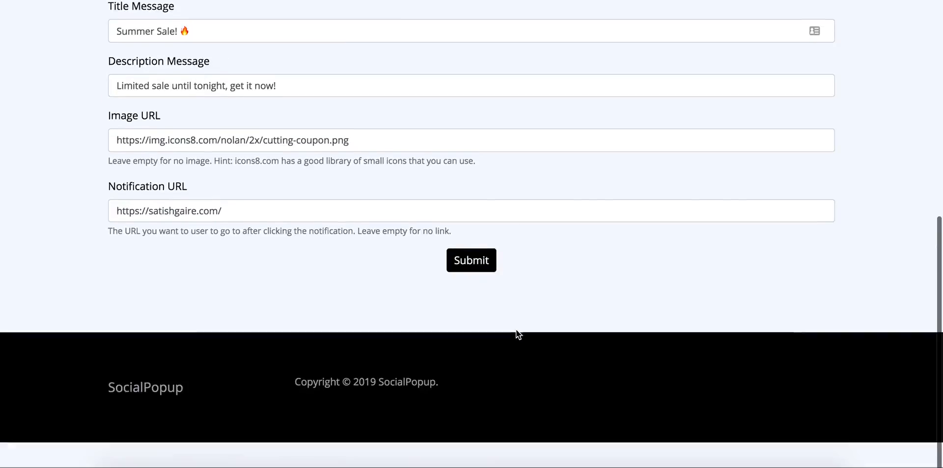
click(471, 288)
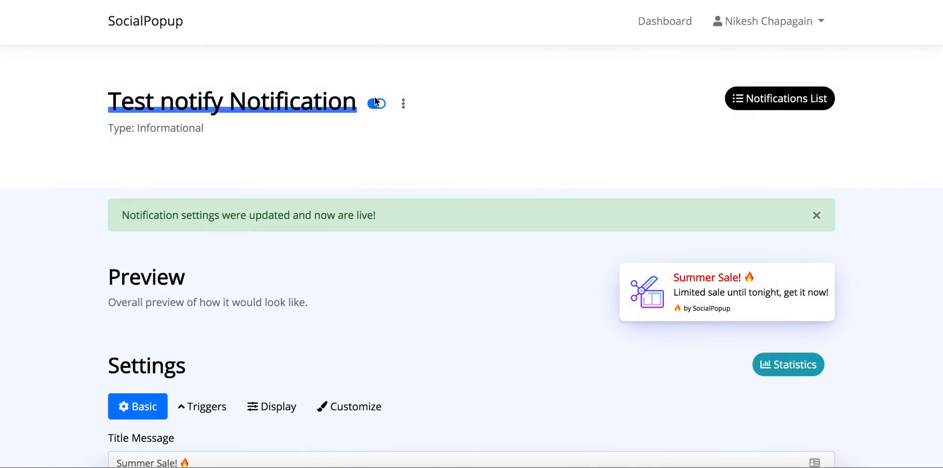
click(770, 99)
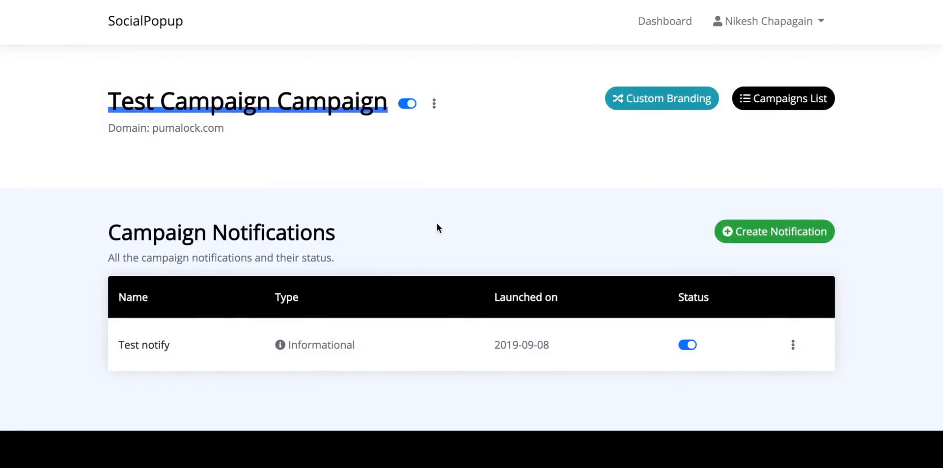
click(232, 340)
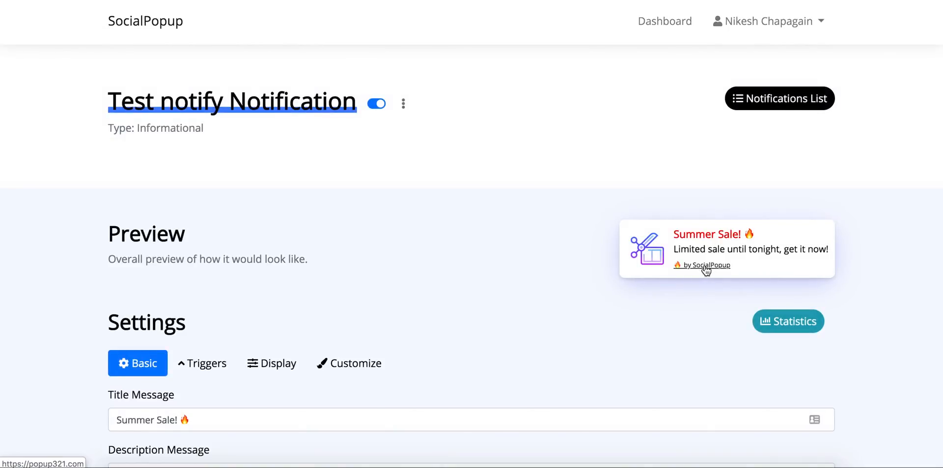
click(755, 100)
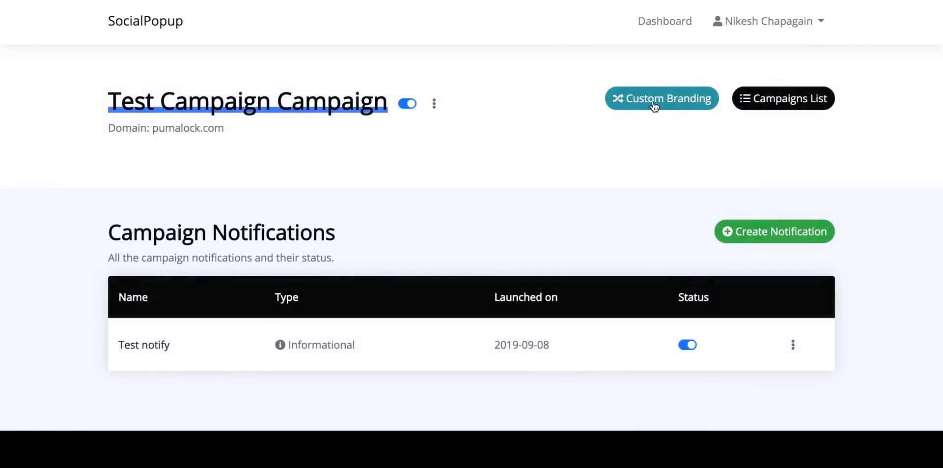
click(653, 99)
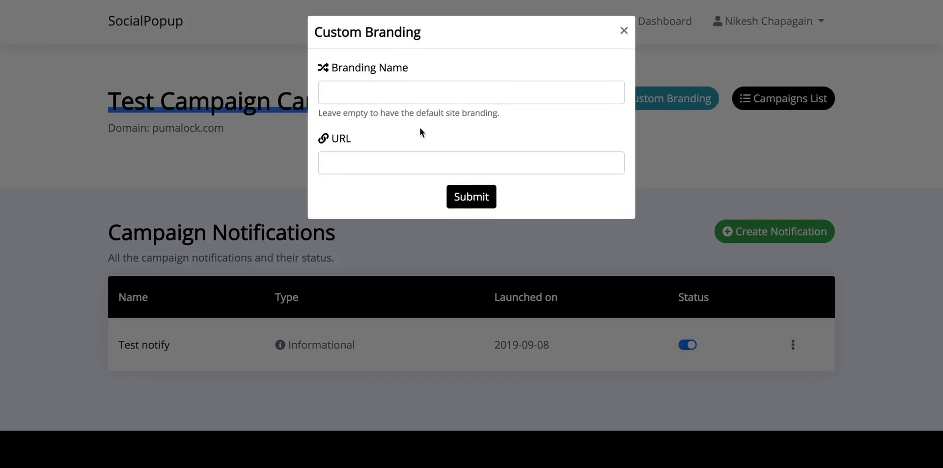
click(421, 93)
click(506, 141)
click(626, 31)
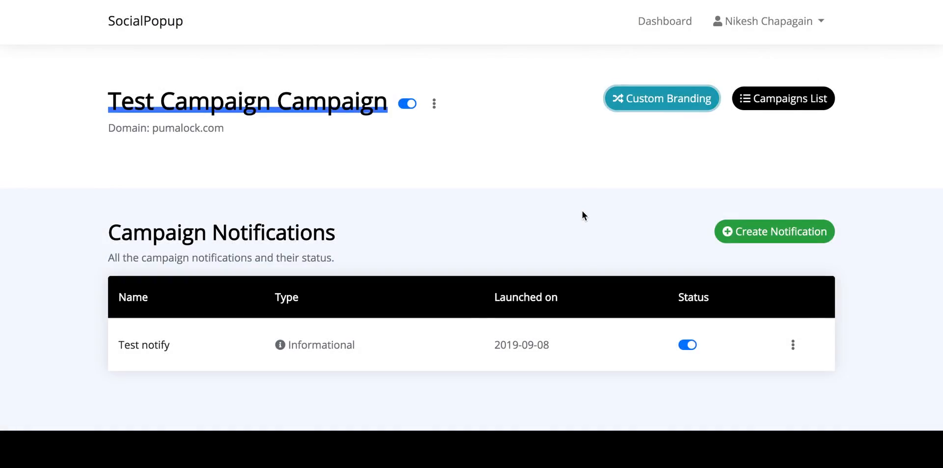
- Go from the Dashboard to Install Script and select the three-line pixel code snippet
click(670, 23)
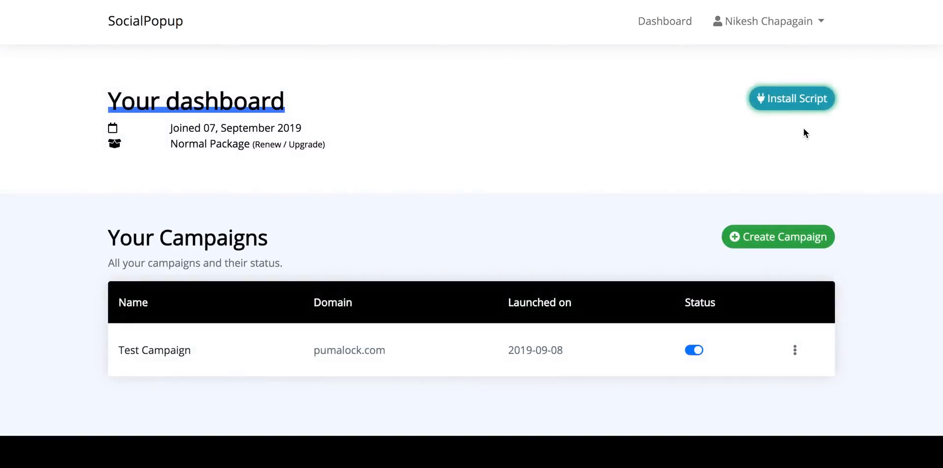
click(792, 103)
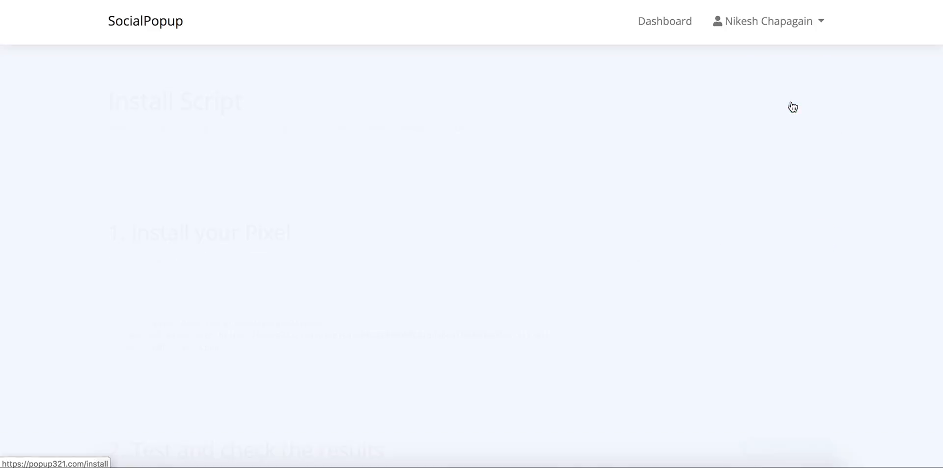
drag(240, 350, 123, 322)
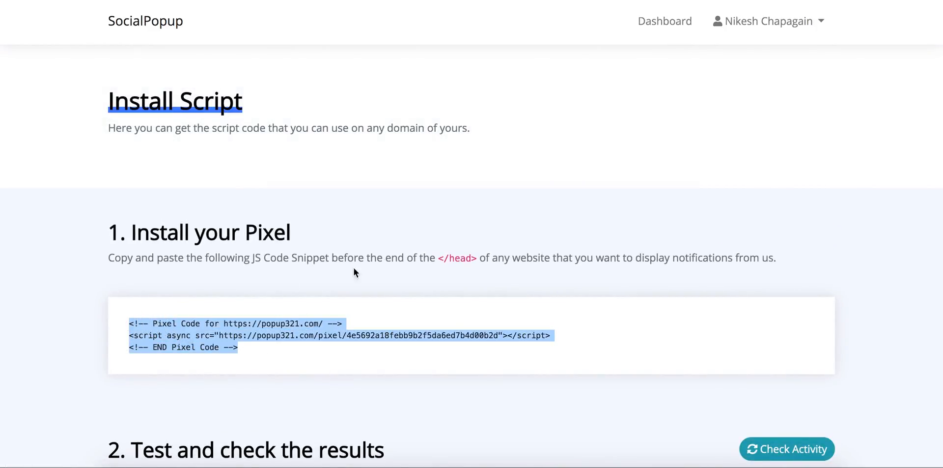